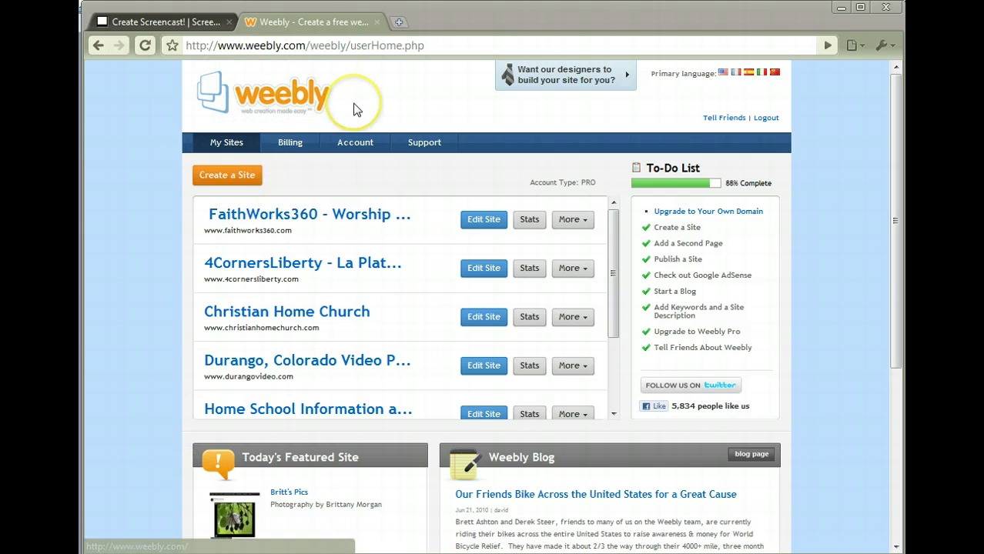
Log out of the account and log back in with the saved credentials
left_click(369, 184)
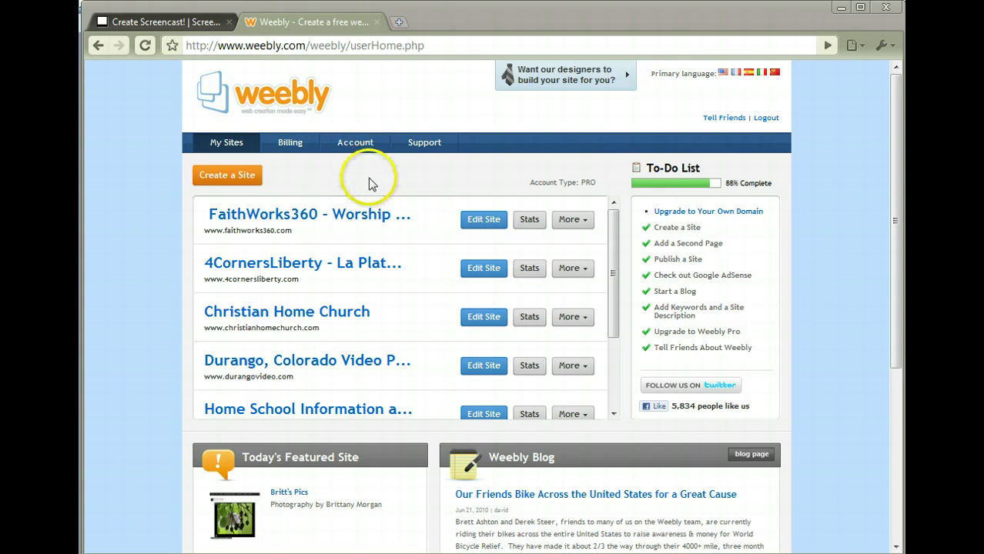
left_click(765, 117)
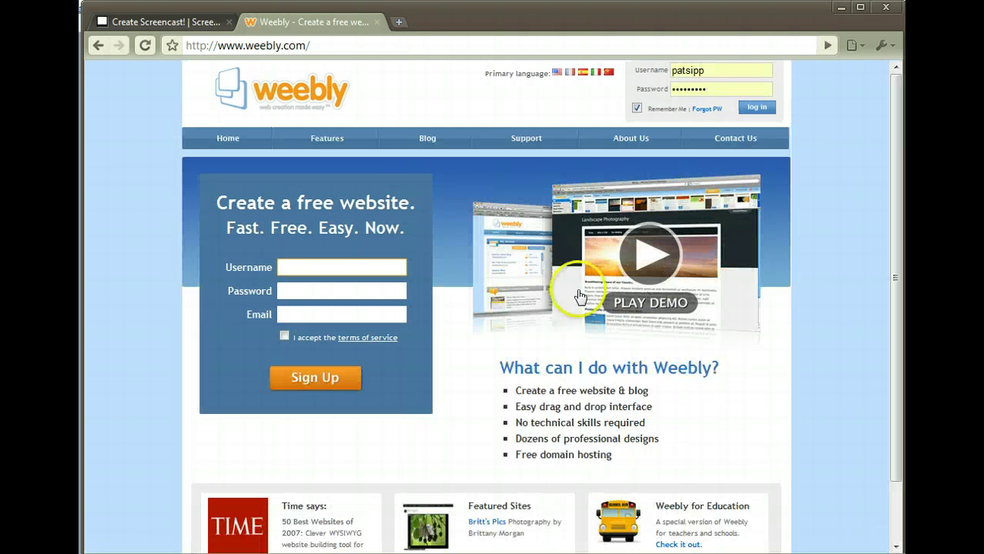
left_click(305, 264)
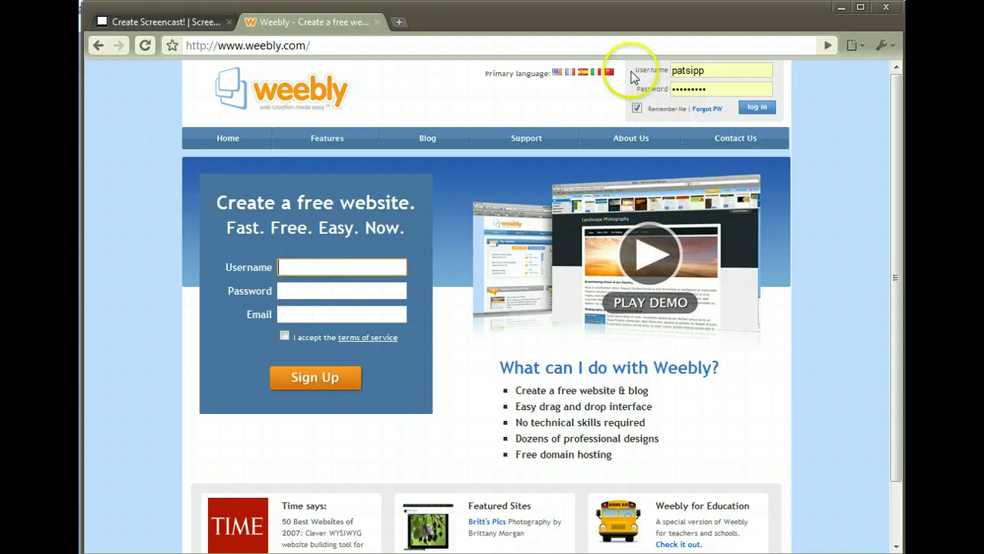
left_click(757, 108)
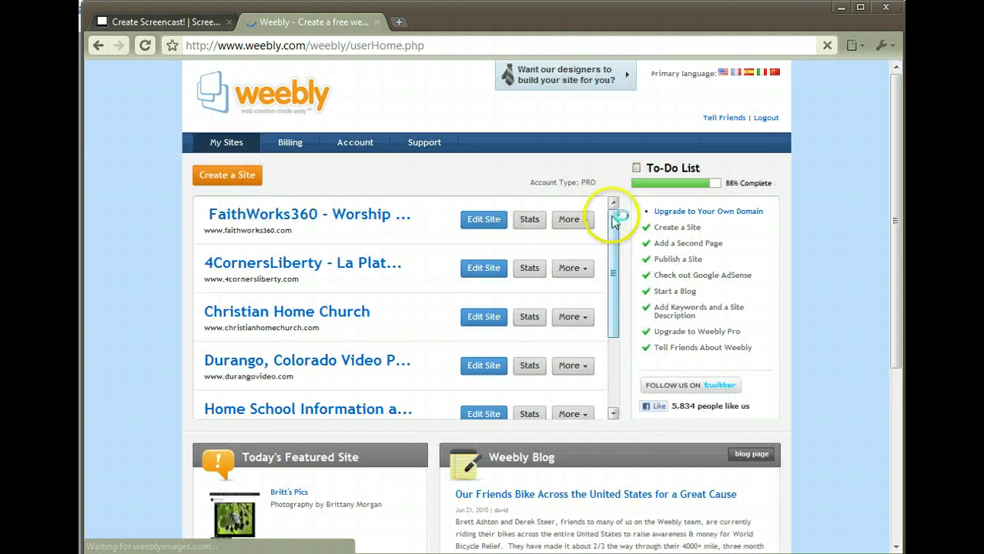
Create a new site titled MyBigIdea and assign it the weebly.com subdomain mybigidea
left_click_drag(610, 216, 613, 315)
left_click_drag(619, 272, 620, 211)
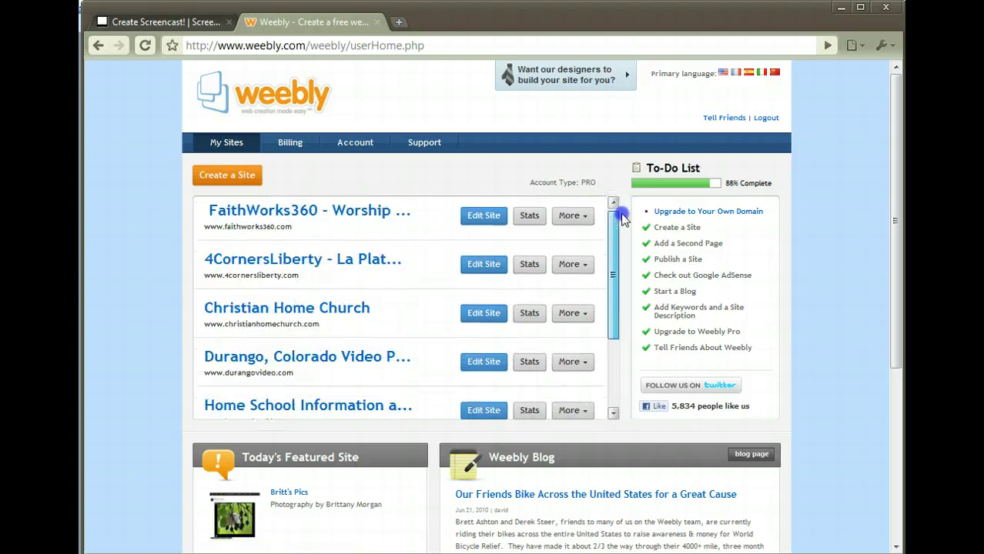
left_click(235, 178)
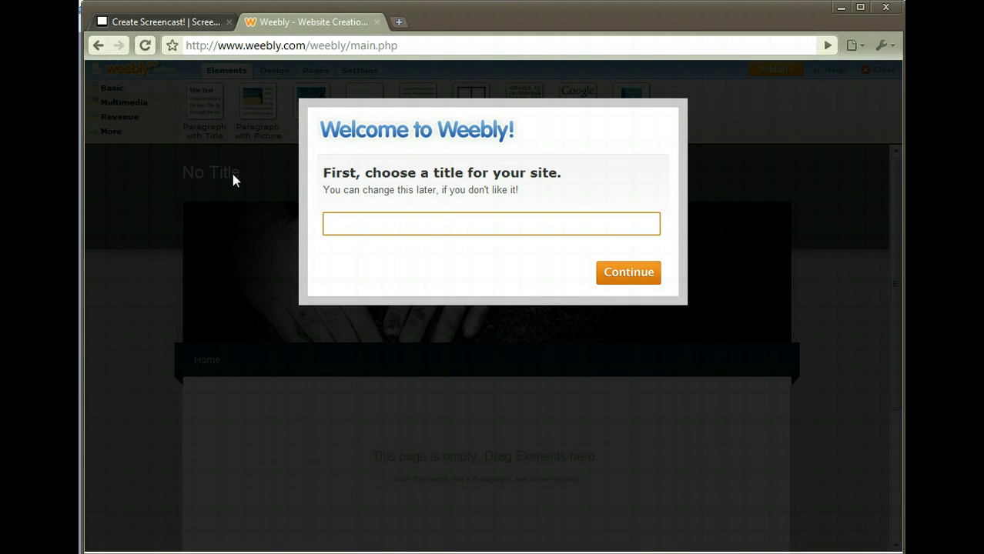
left_click(338, 170)
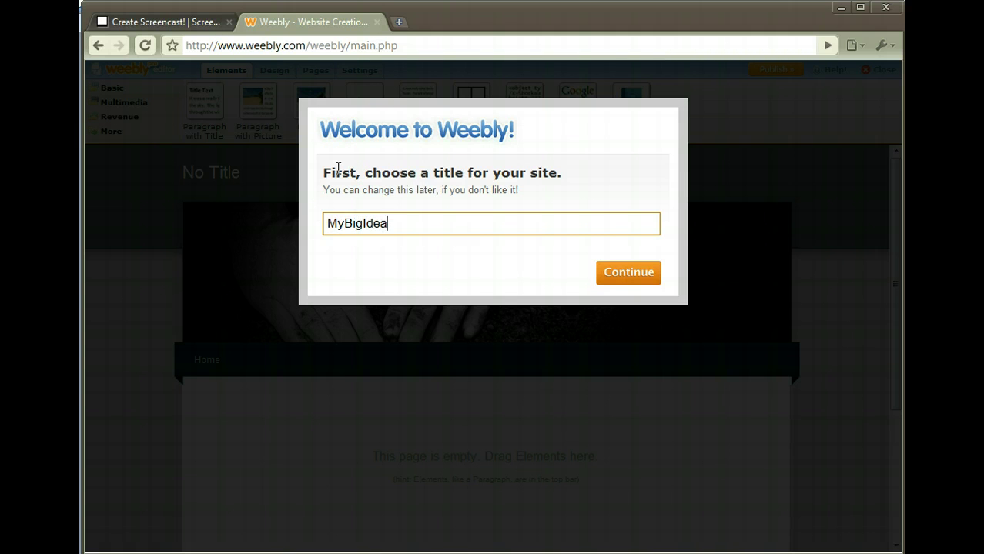
left_click(613, 273)
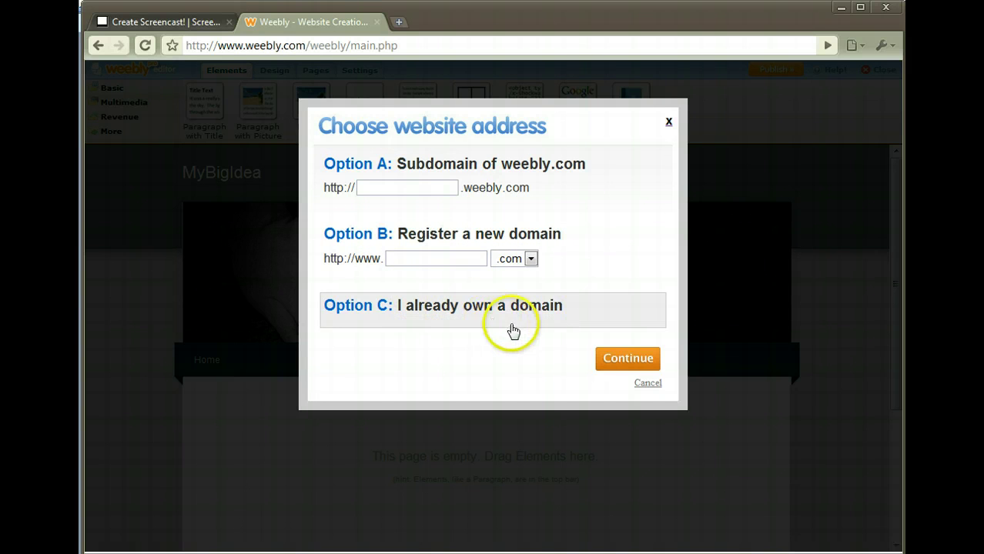
left_click(434, 187)
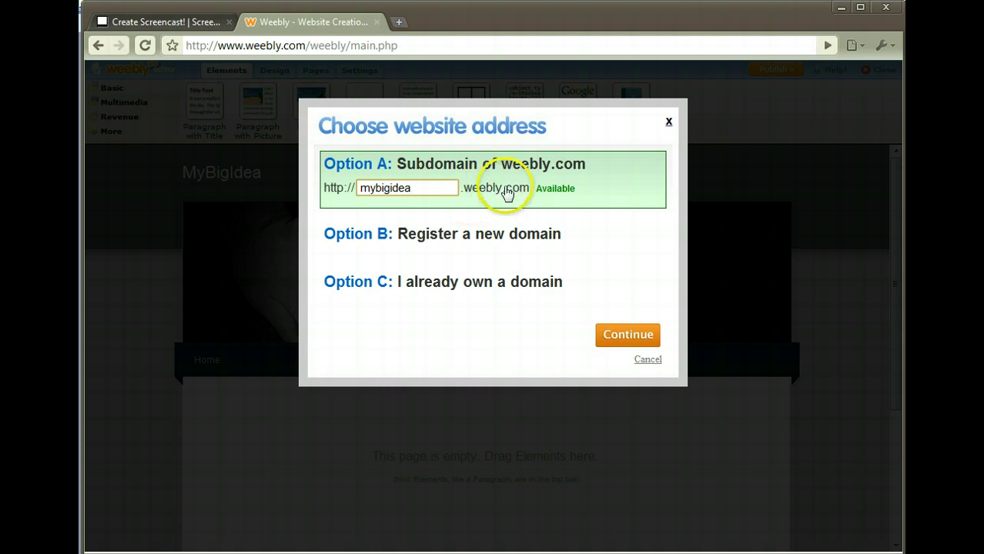
left_click(635, 332)
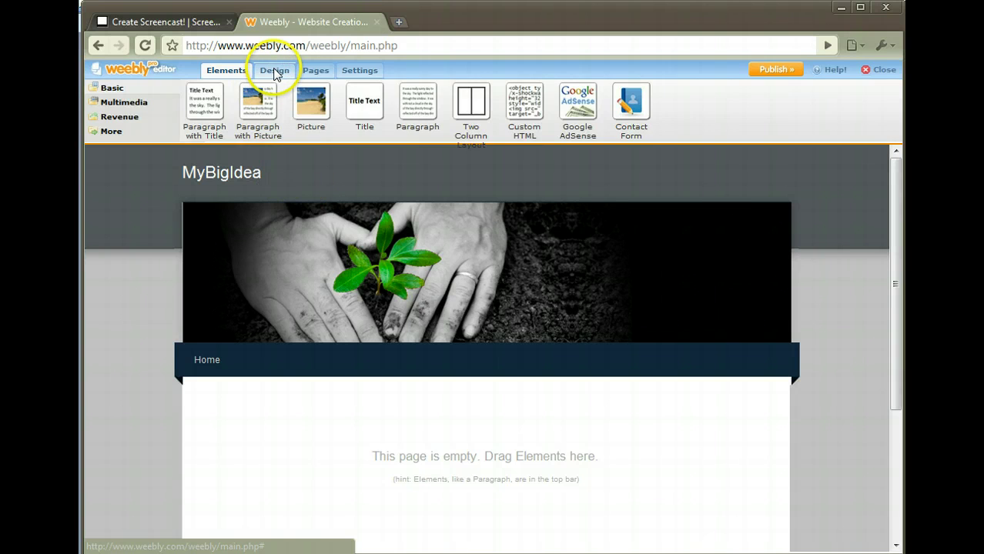
Browse all three pages of themes and apply the one with the dark red header and coffee cup banner
left_click(275, 71)
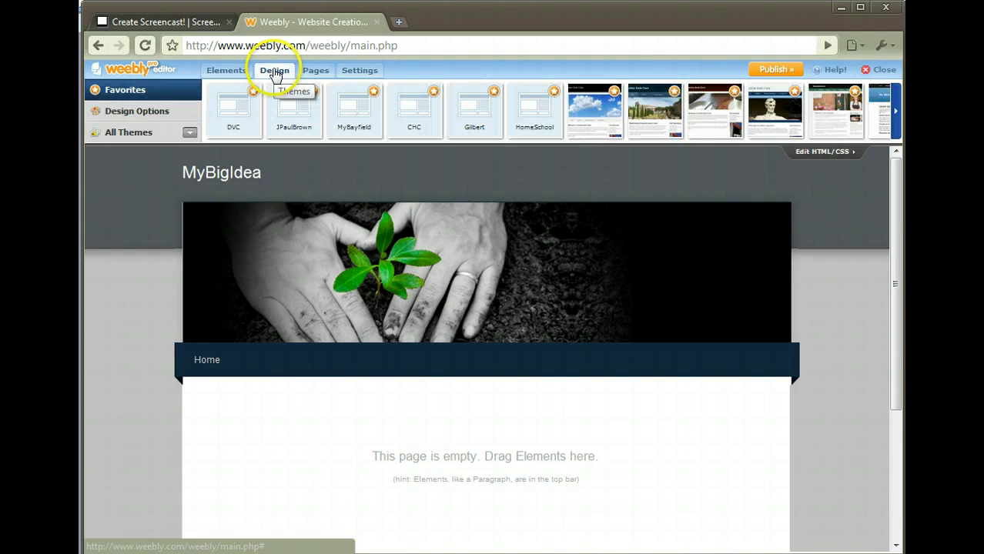
left_click(125, 135)
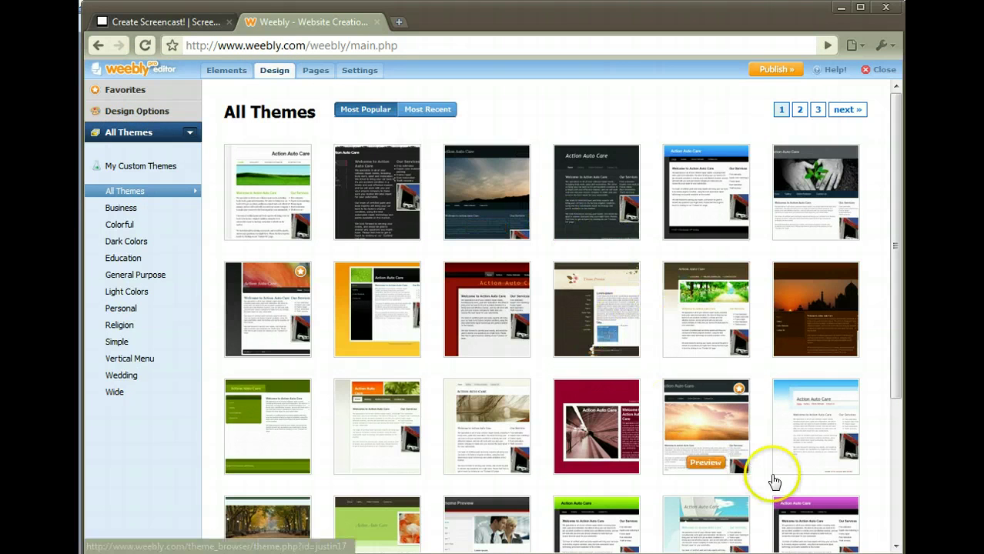
left_click_drag(896, 384, 896, 530)
left_click(799, 521)
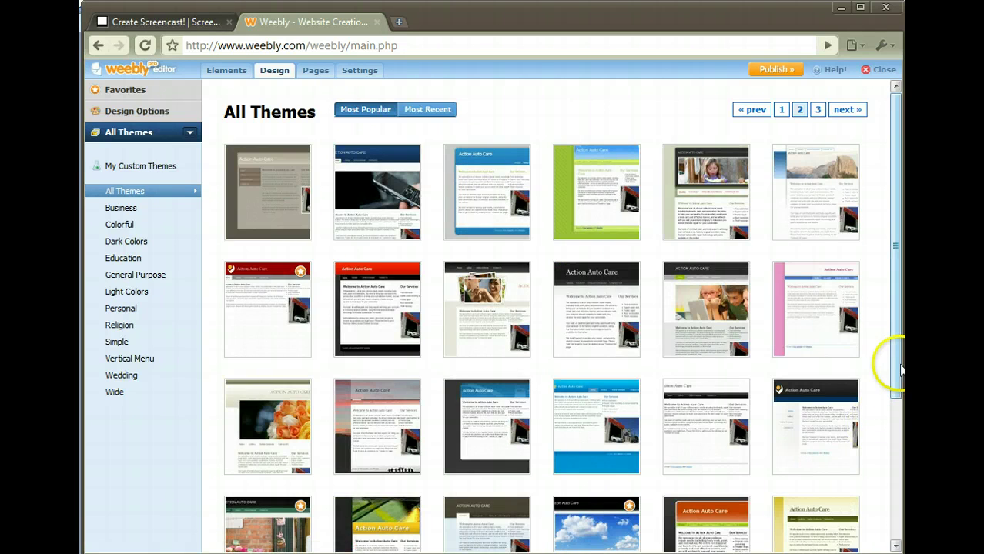
left_click_drag(901, 369, 898, 524)
left_click(818, 523)
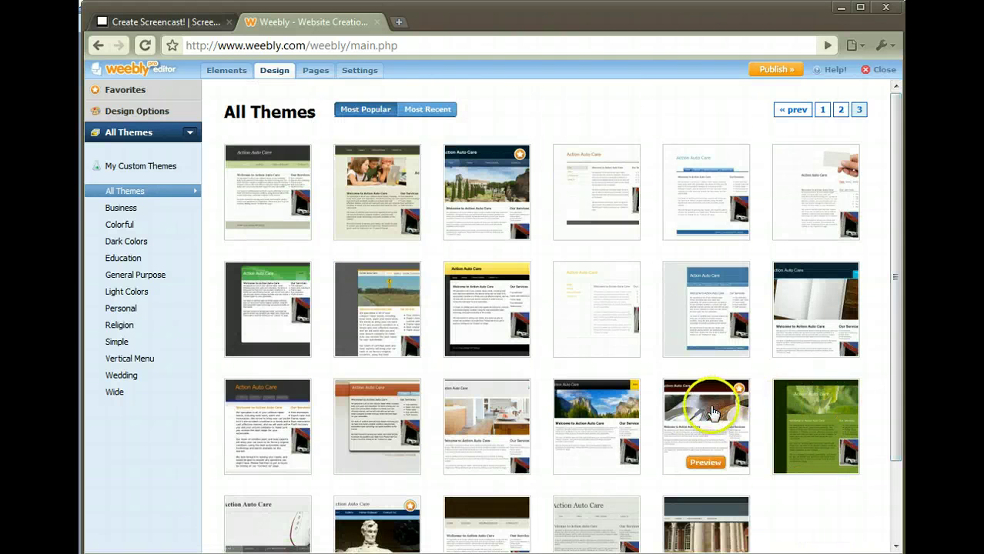
left_click(703, 462)
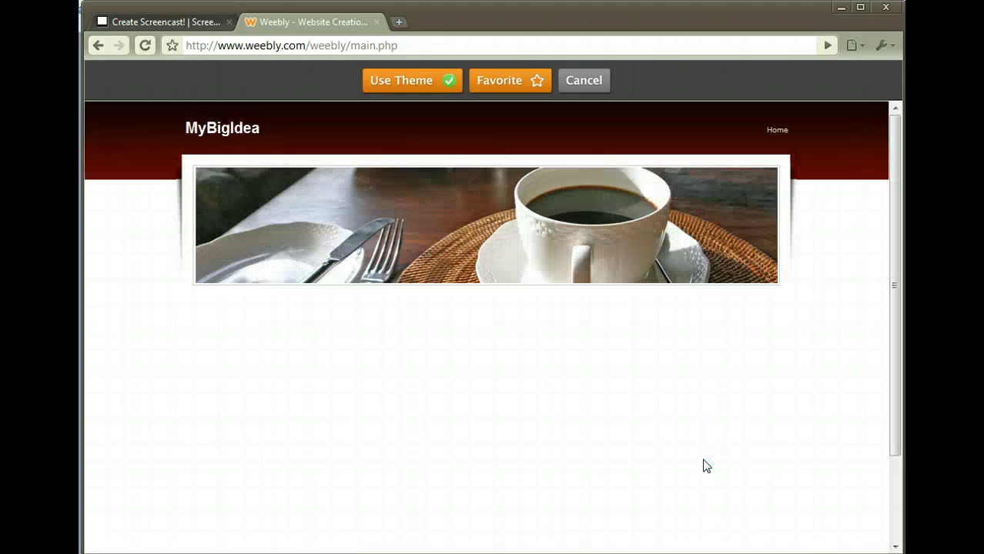
left_click(407, 82)
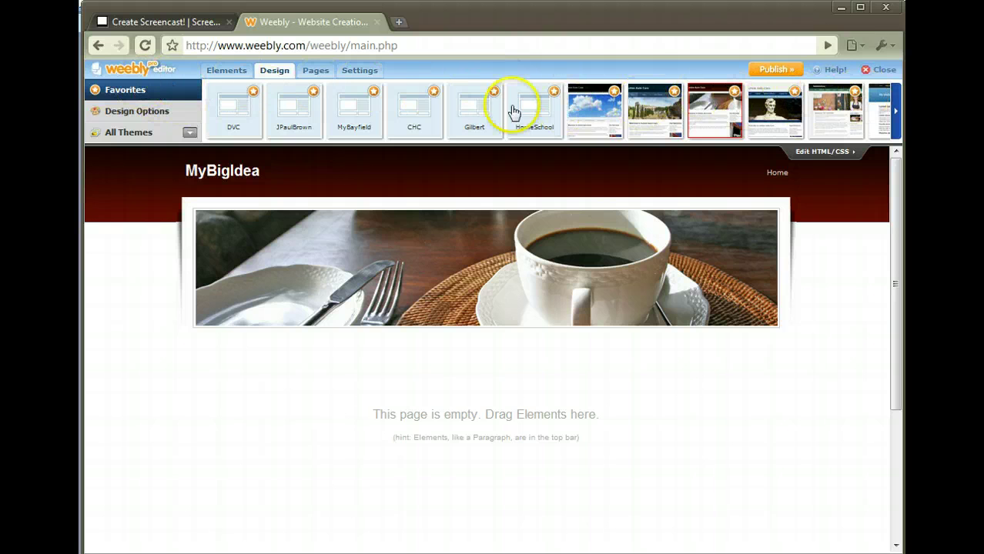
Change the site title in the page header to "My Big Idea Website"
left_click(230, 74)
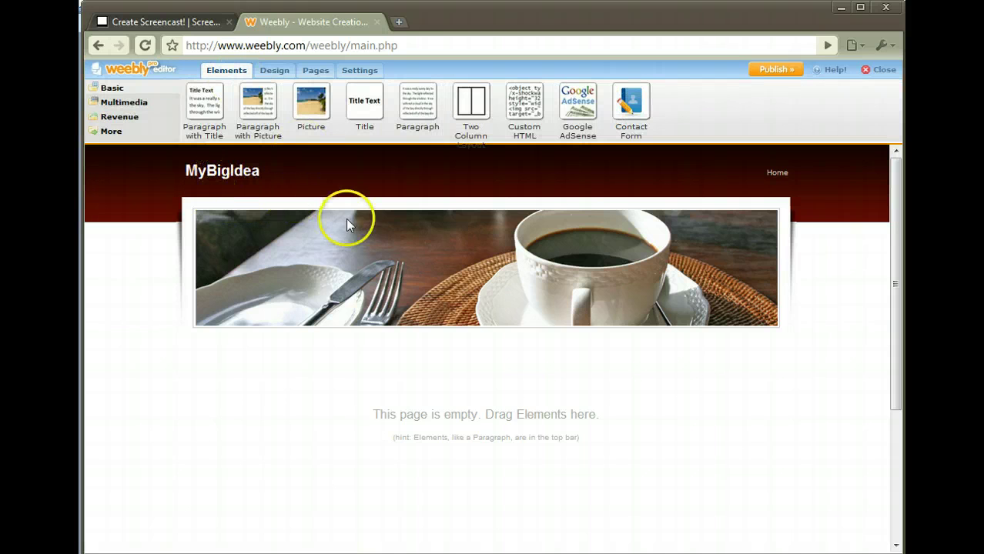
left_click(219, 171)
left_click(205, 171)
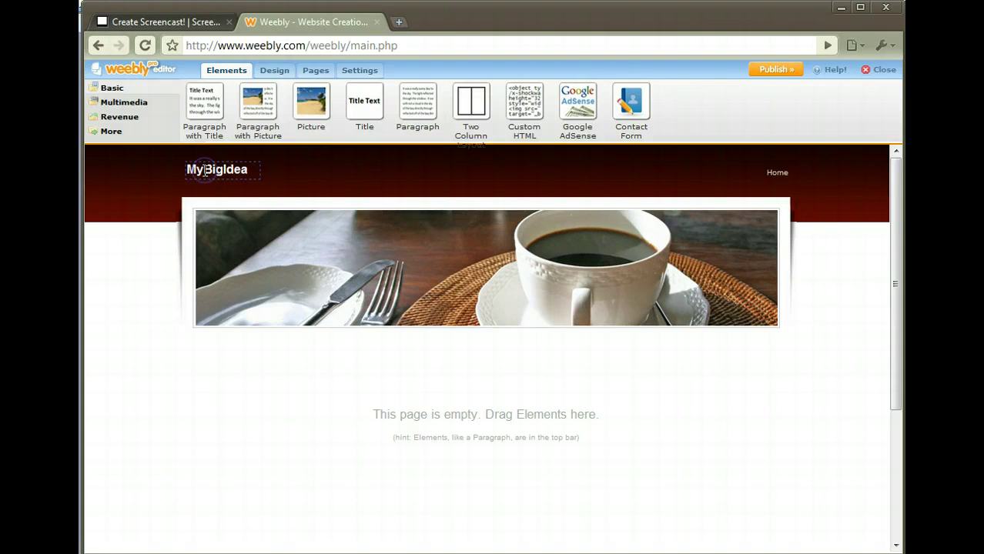
left_click_drag(187, 171, 244, 171)
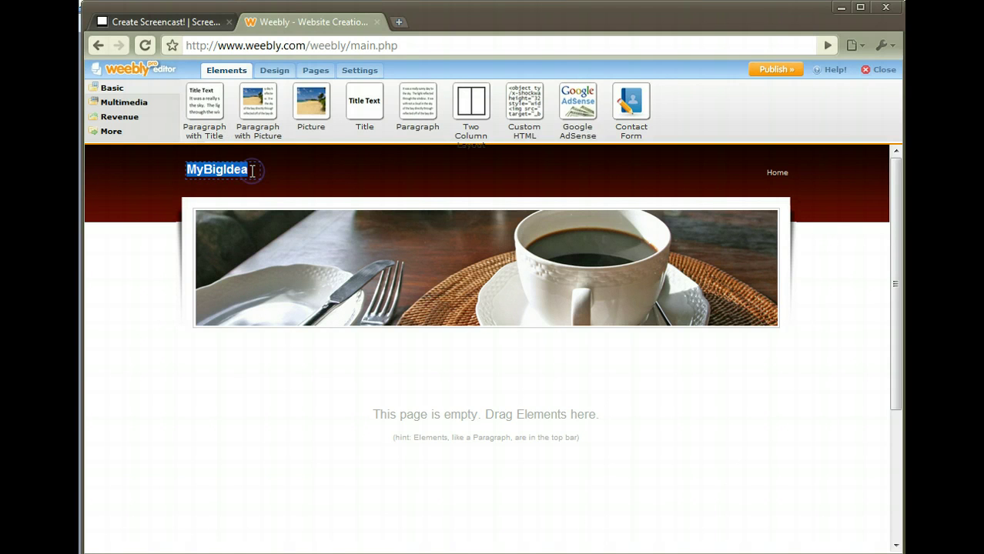
type("M")
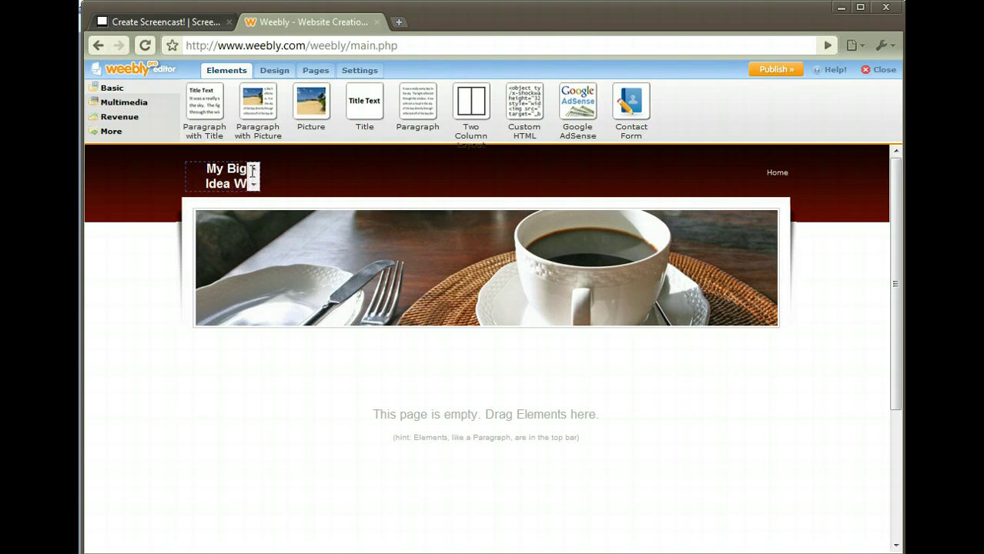
left_click(326, 157)
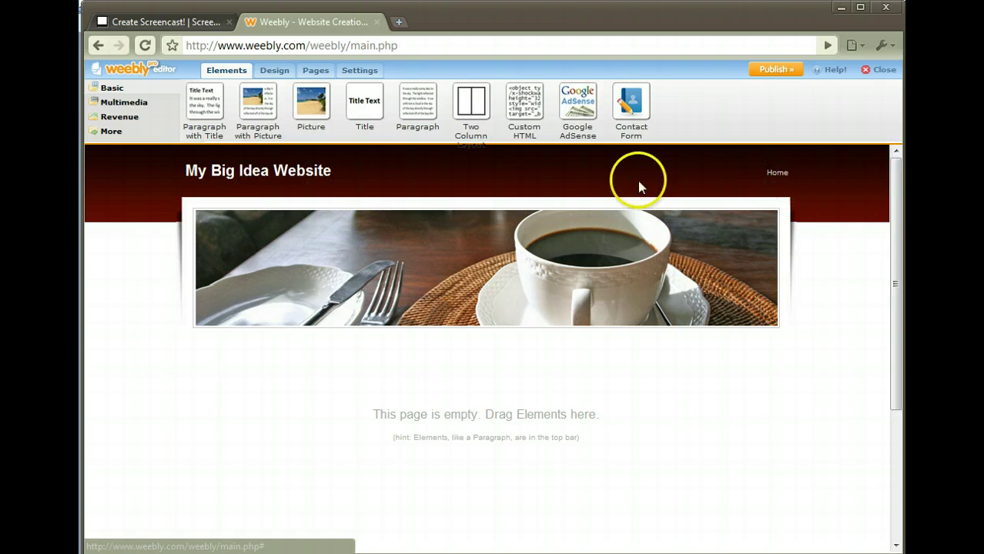
Add pages named Products and About plus a blog page with its default name, and save the page list
left_click(316, 71)
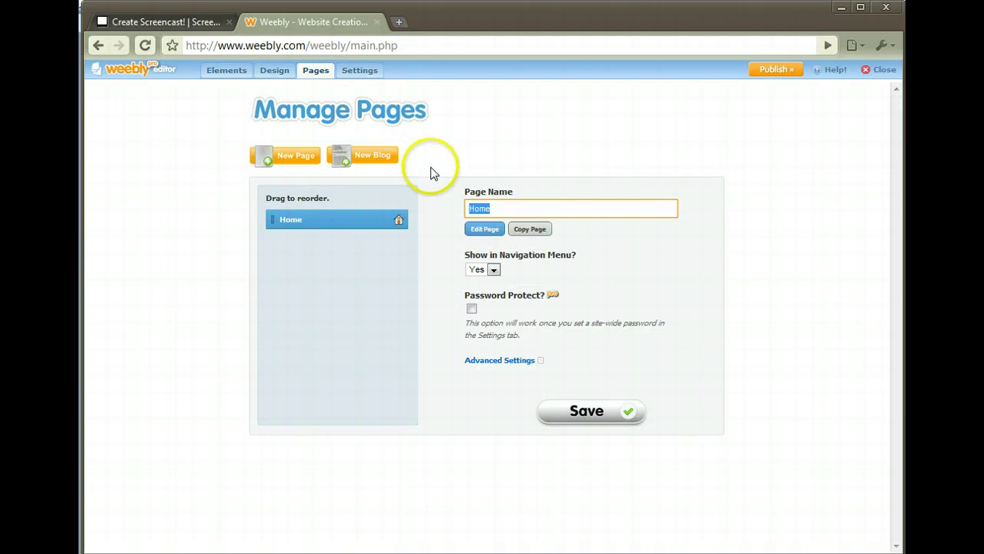
left_click(293, 158)
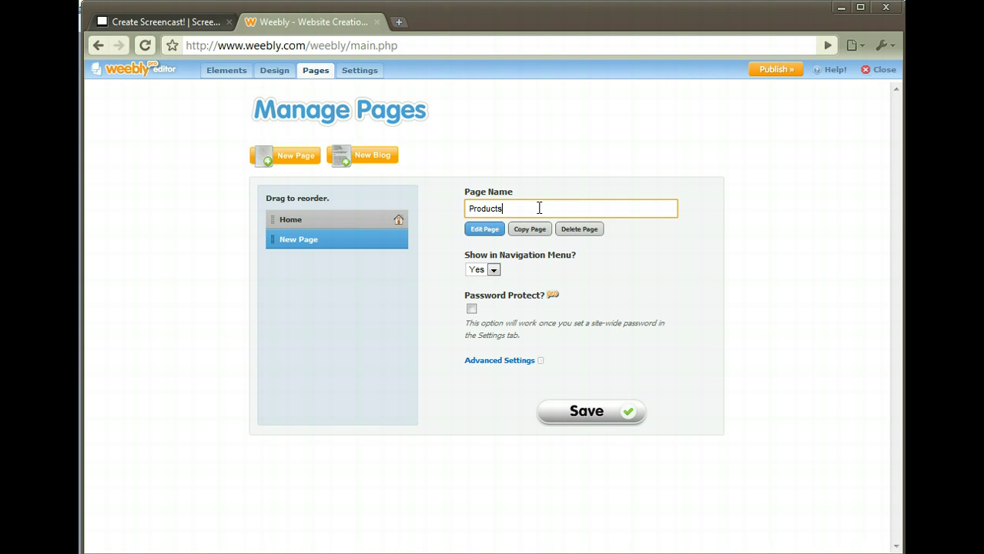
type("Products")
left_click(289, 157)
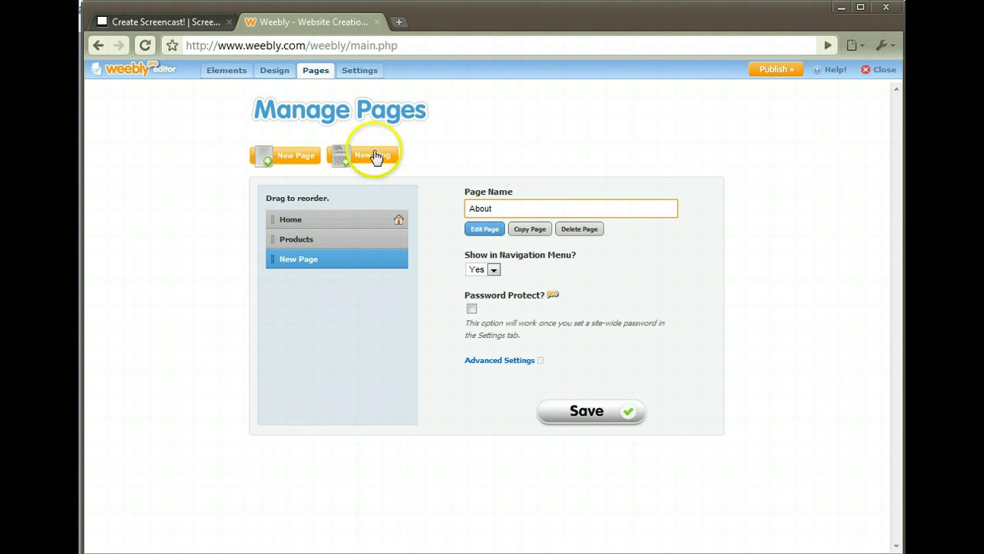
type("About")
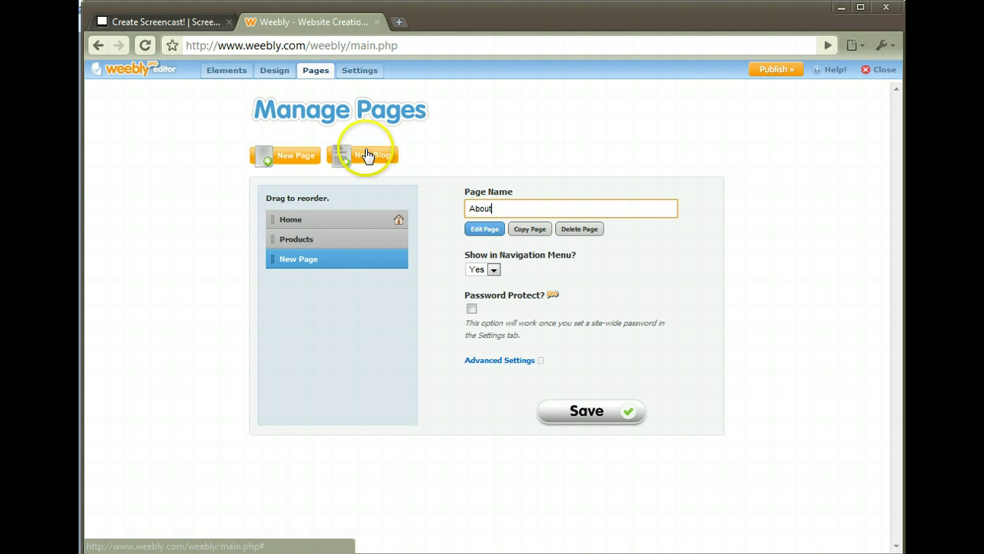
left_click(374, 157)
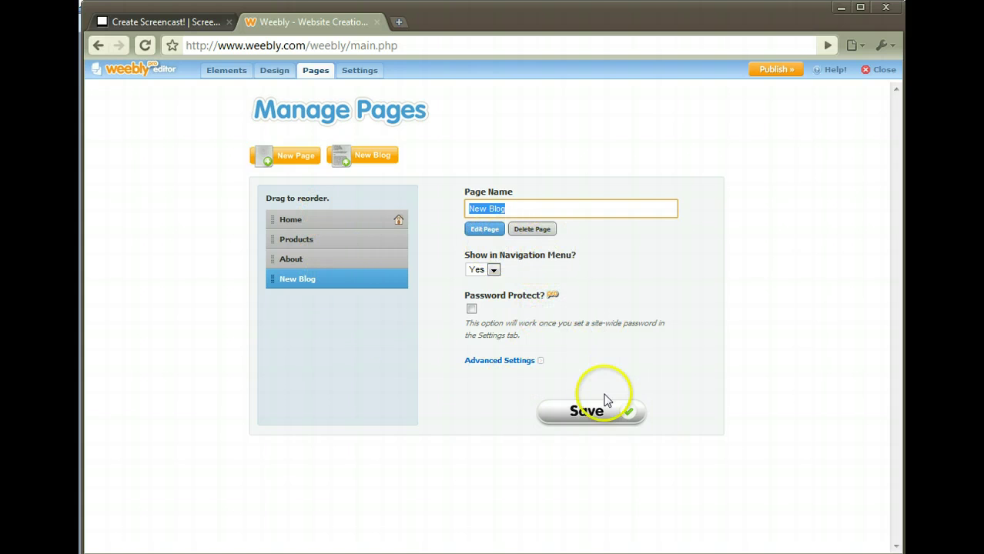
left_click(588, 414)
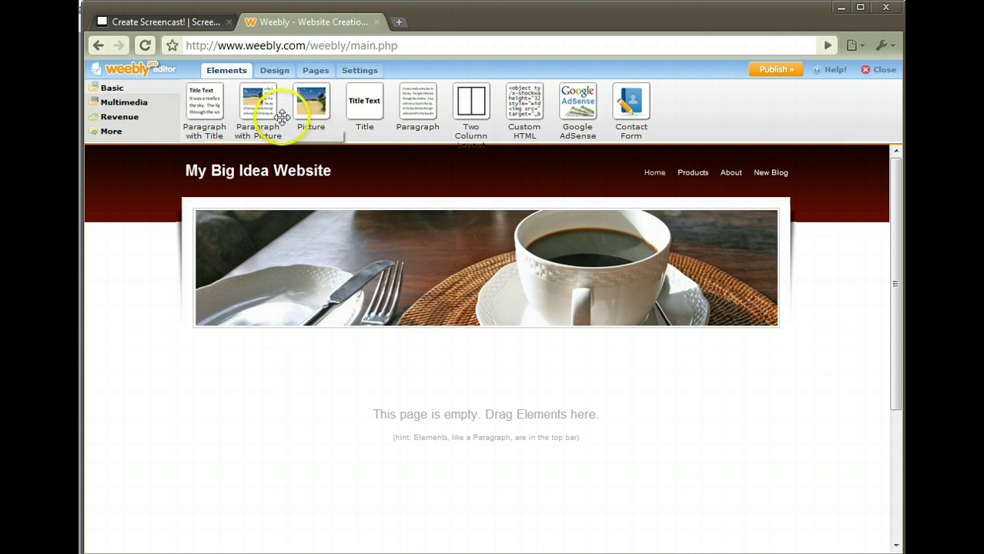
Add a title element below the Home page banner reading "Welcome to my big idea website."
left_click_drag(367, 104, 437, 411)
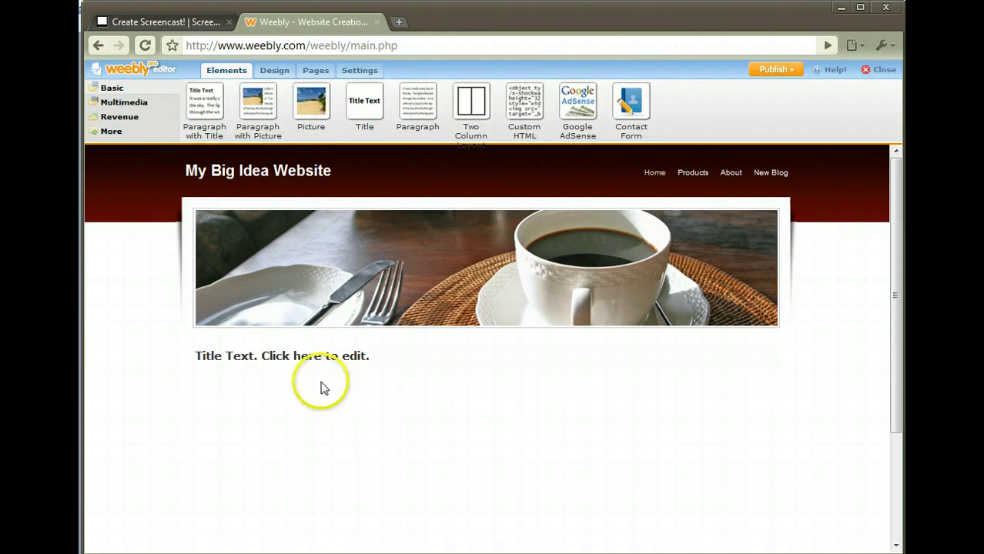
left_click(301, 352)
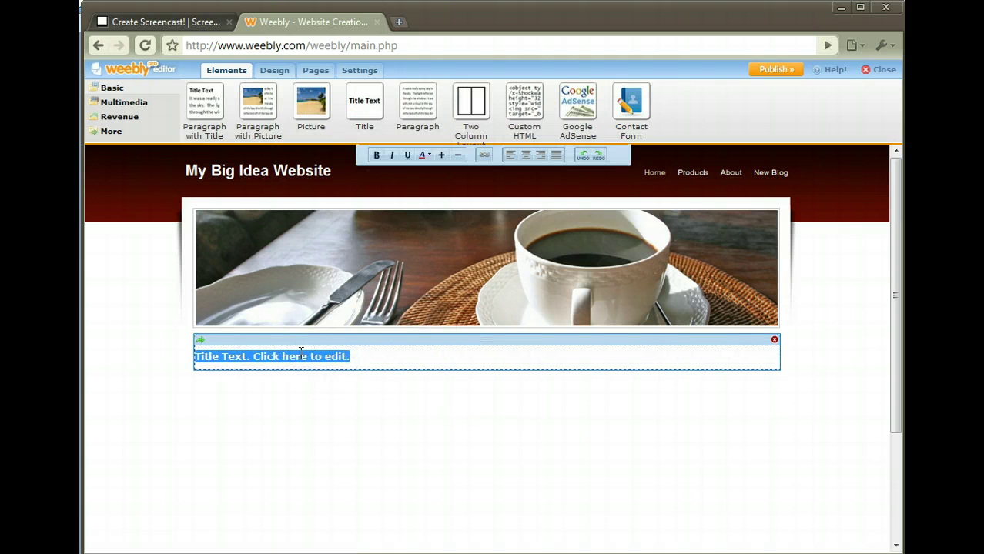
type("Welcome to my big idea website.")
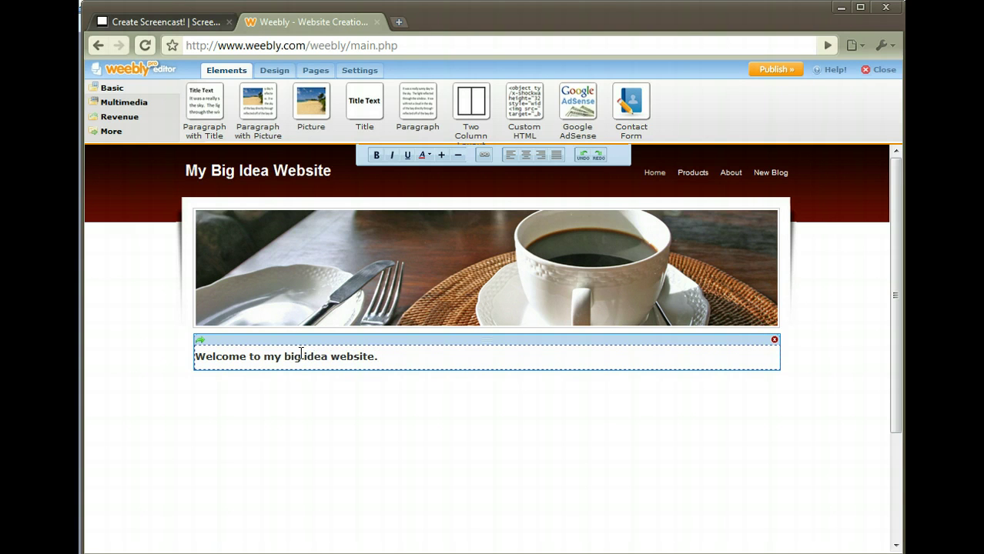
left_click(329, 408)
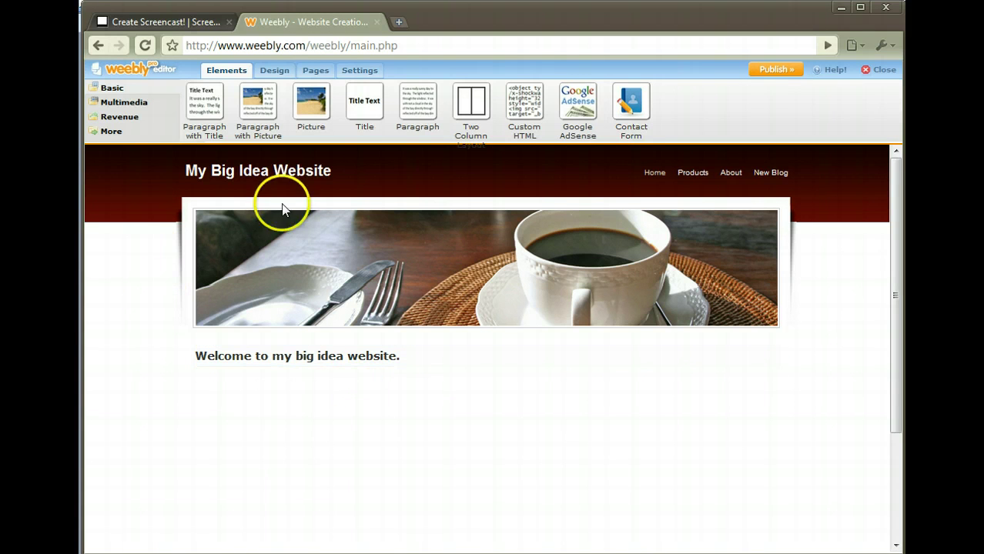
Add a paragraph element below the Home page welcome title, and copy the opening paragraph of the Covers In Play script from Word
left_click_drag(418, 104, 457, 442)
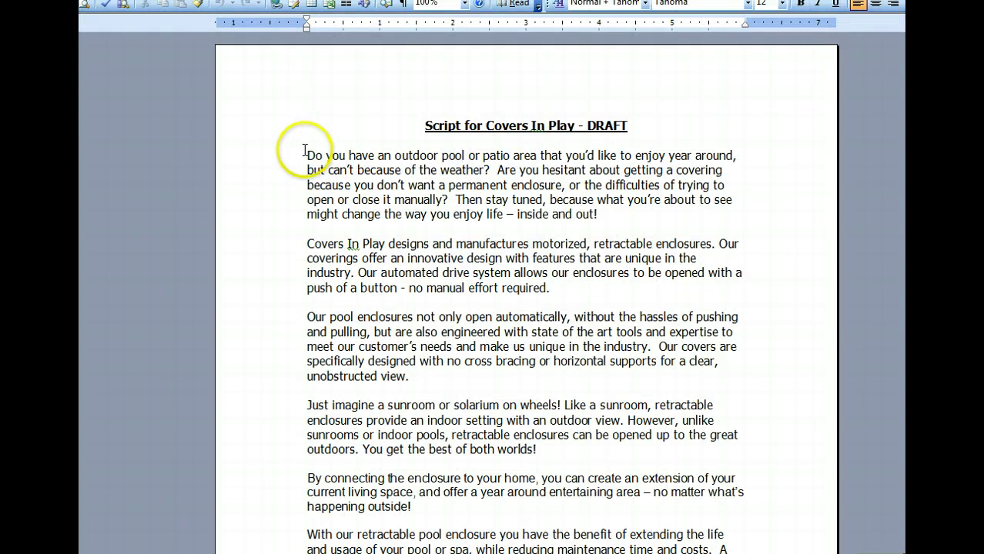
left_click_drag(306, 154, 597, 210)
right_click(538, 191)
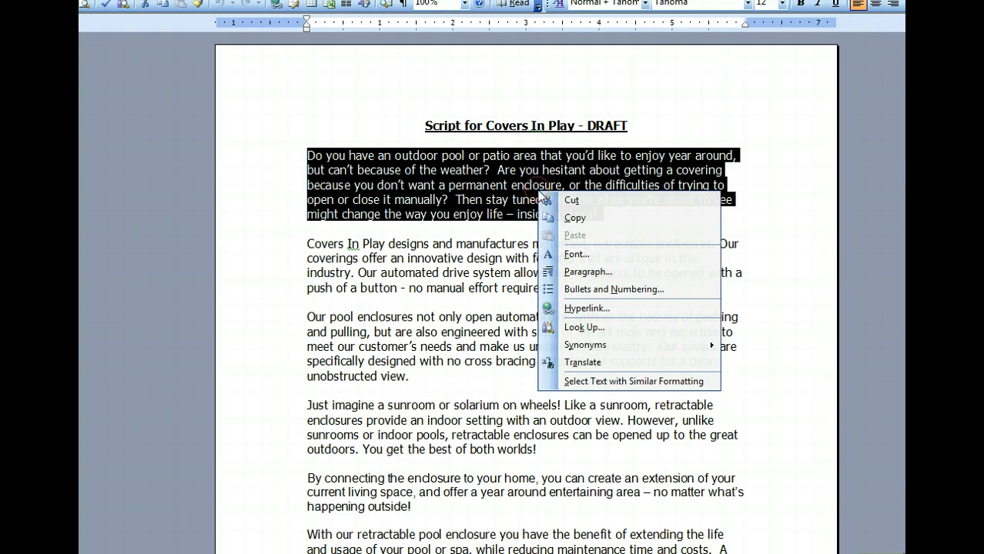
left_click(592, 221)
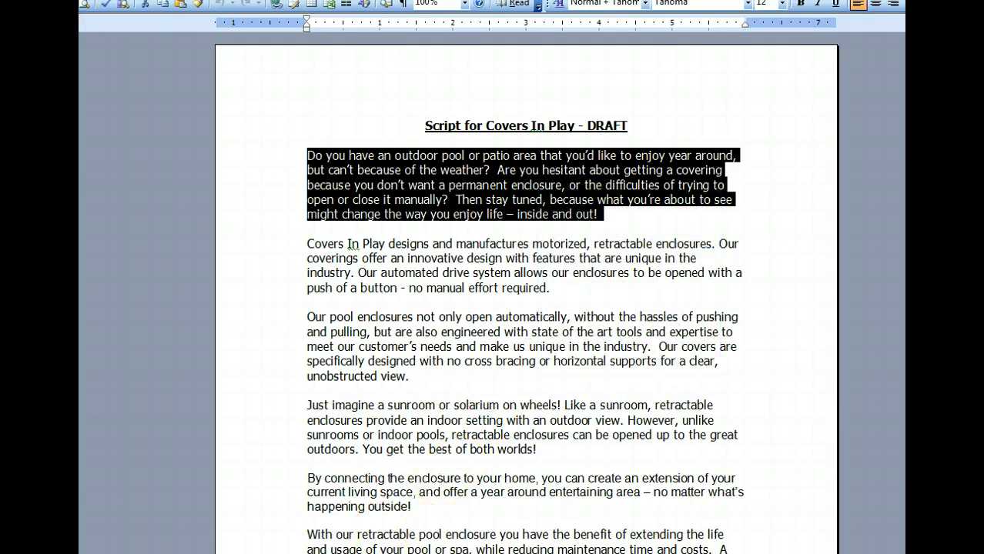
key("alt+Tab")
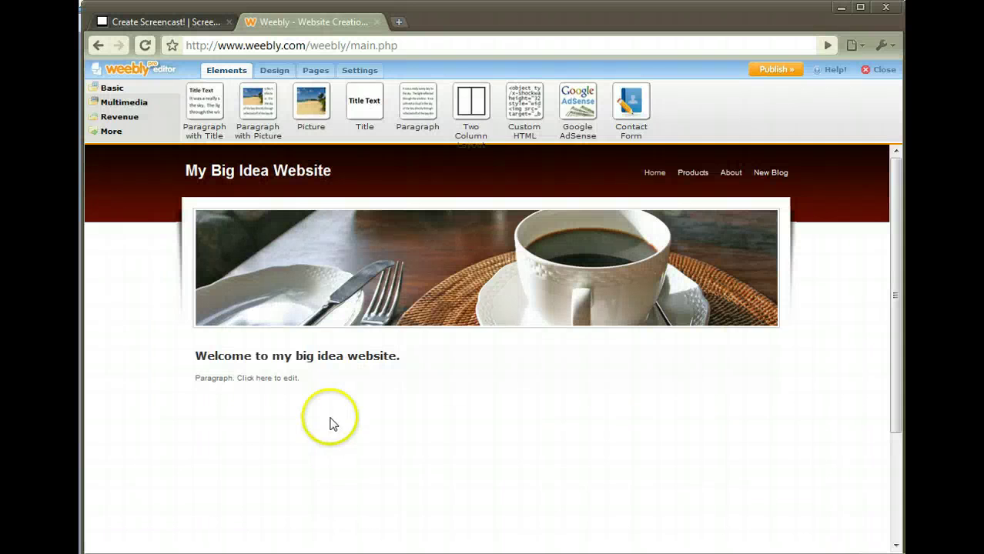
Replace the new paragraph's placeholder text with the copied opening paragraph of the script
left_click(262, 378)
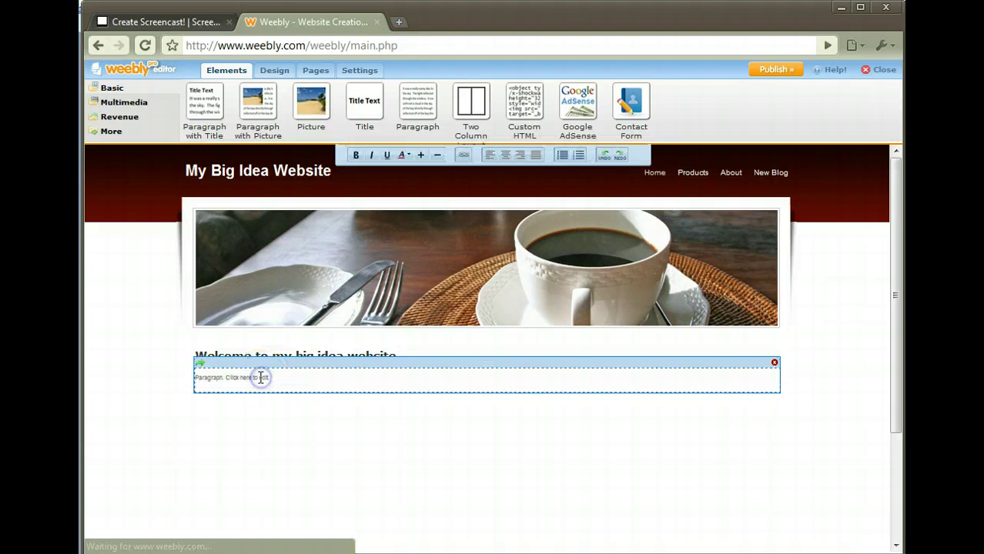
right_click(246, 377)
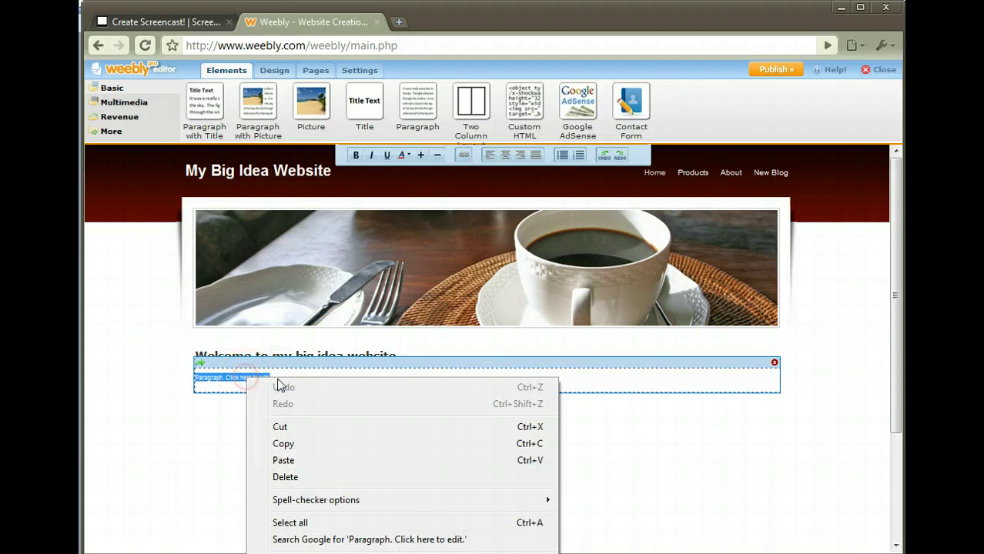
left_click(302, 459)
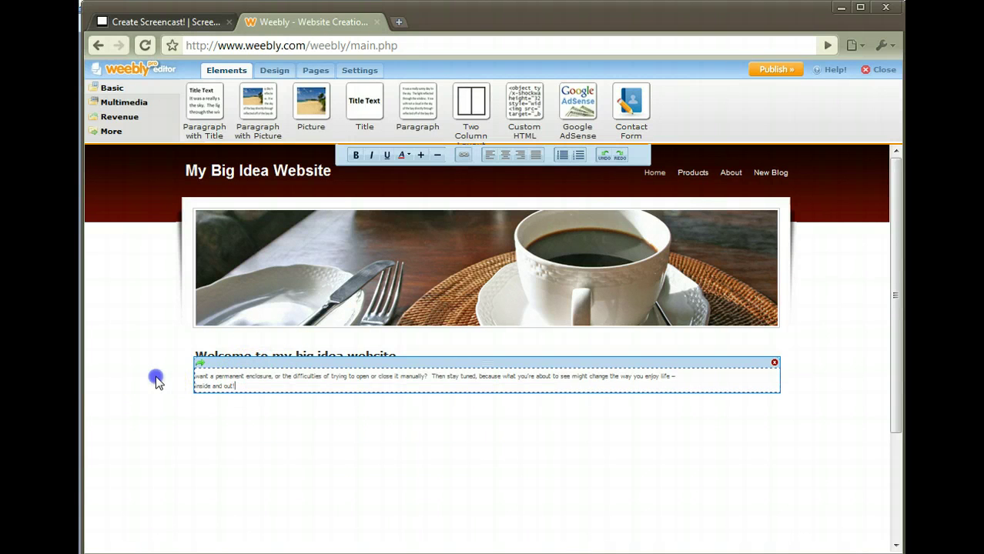
mouse_move(156, 380)
left_mouse_down()
mouse_move(226, 392)
mouse_move(160, 380)
left_mouse_up()
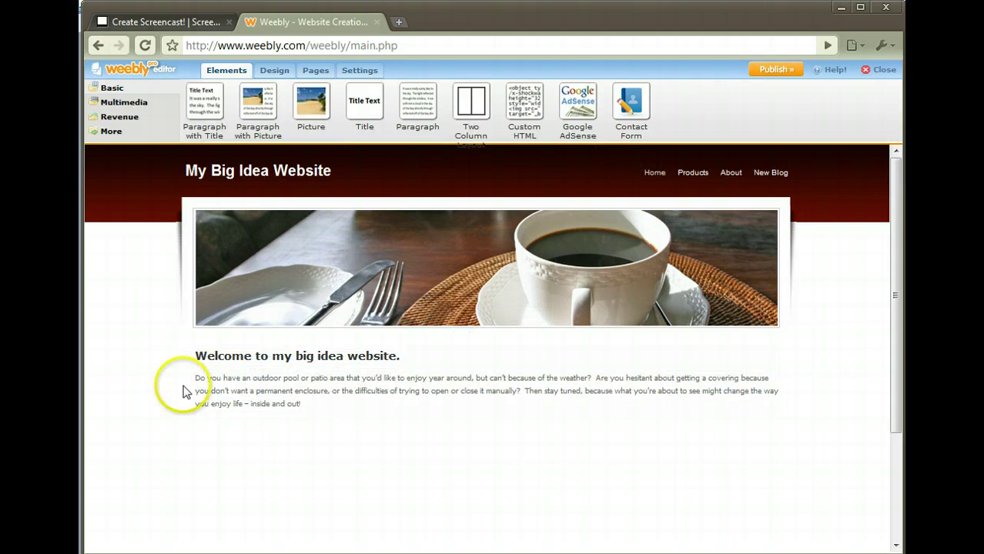
Increase the font size of the whole welcome paragraph by one step
left_click(191, 376)
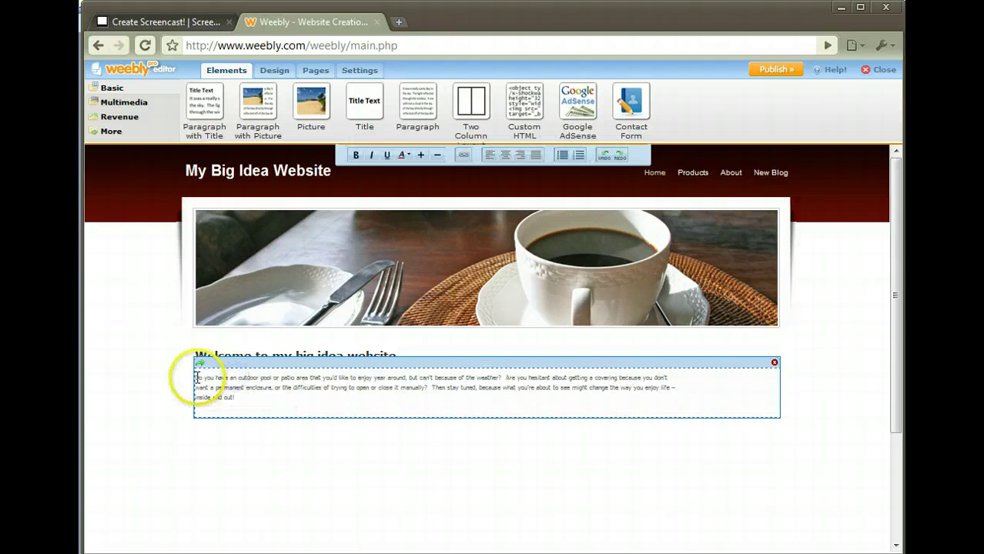
left_click_drag(195, 377, 243, 405)
left_click(420, 154)
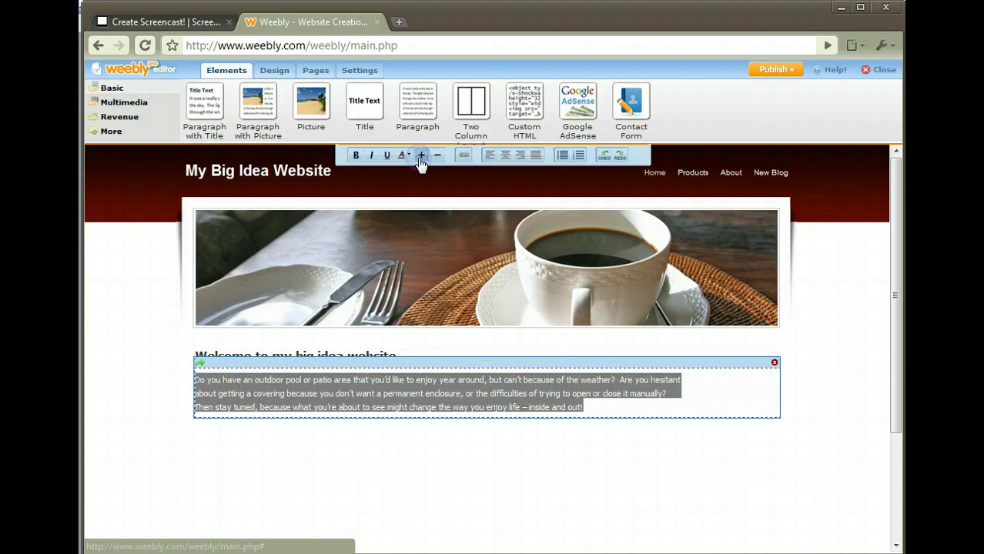
left_click(437, 468)
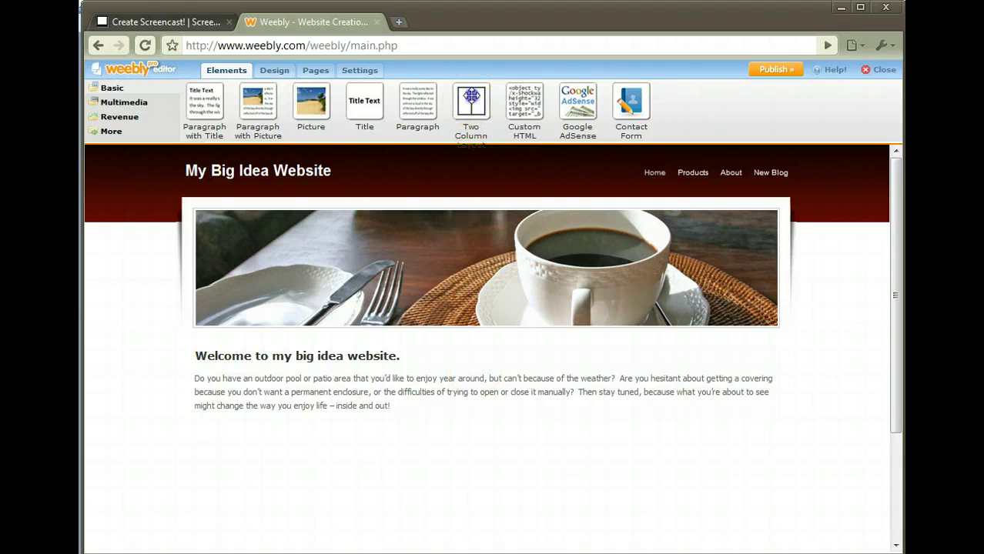
Add a two-column layout below the welcome paragraph and place a picture element in its left column
left_click_drag(471, 95, 469, 477)
left_click(455, 446)
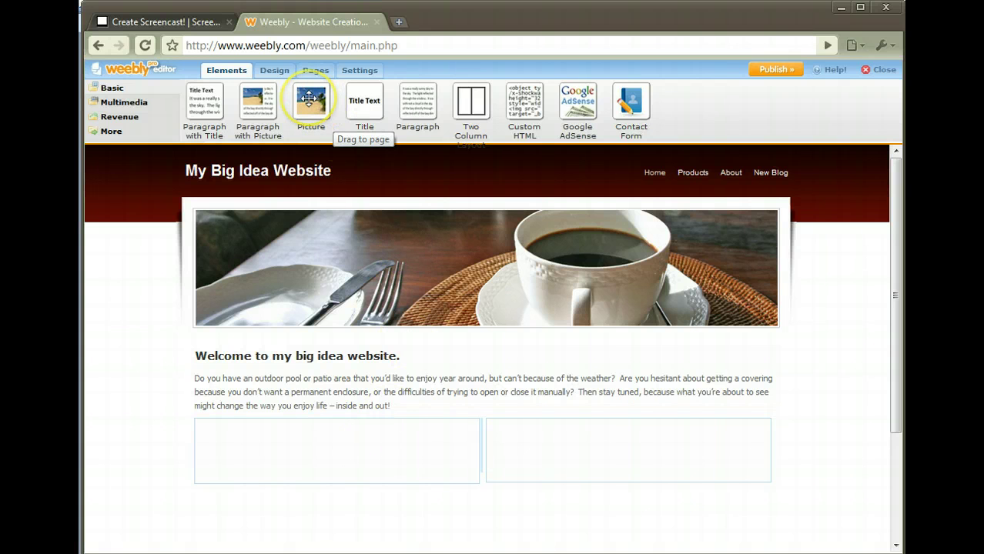
left_click_drag(309, 99, 327, 464)
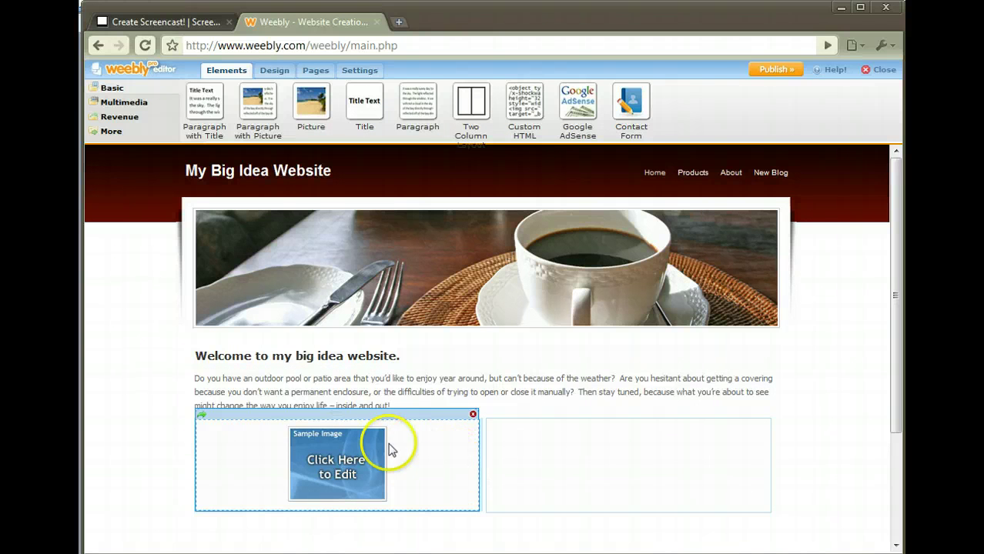
Upload the woman's portrait photo from the Desktop into the left column's picture element
left_click(358, 450)
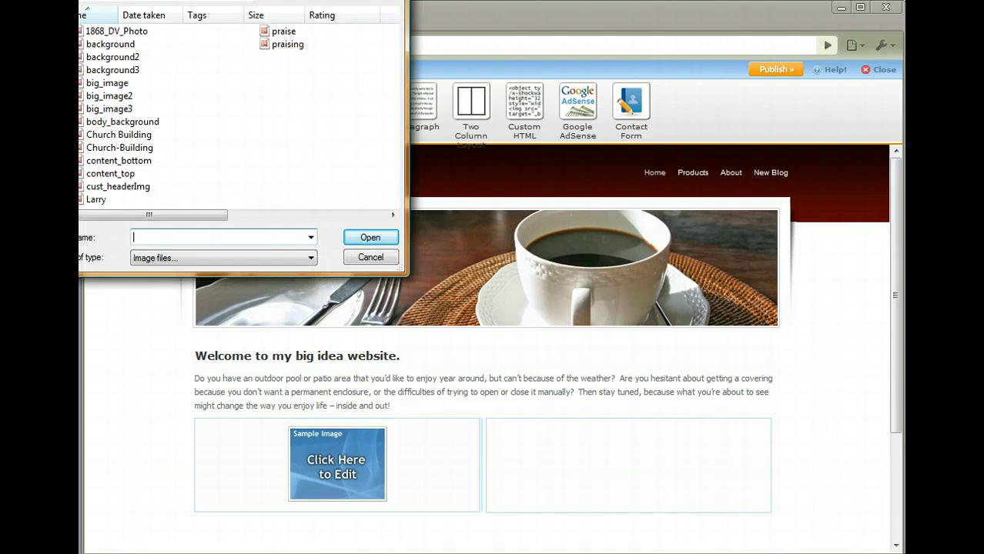
left_click_drag(231, 2, 351, 44)
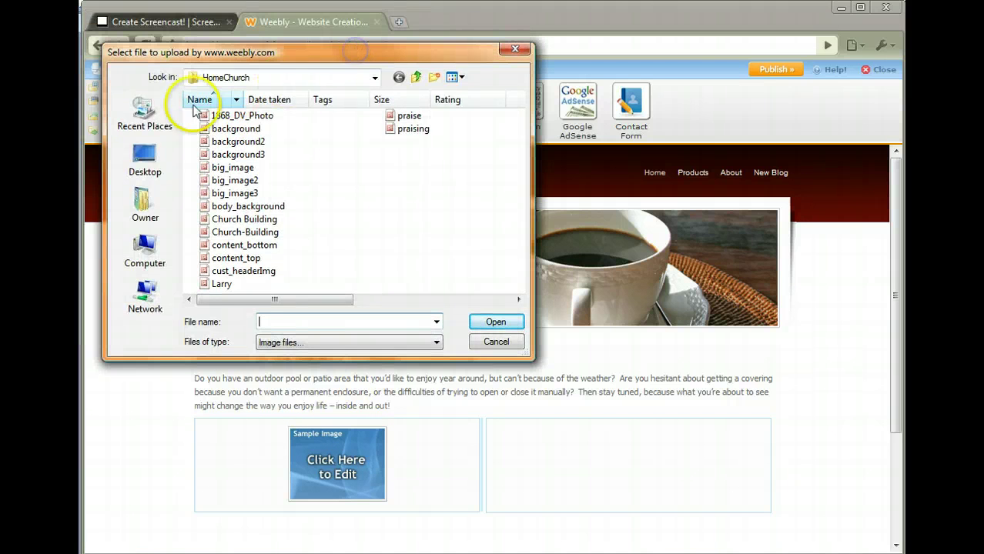
left_click(155, 160)
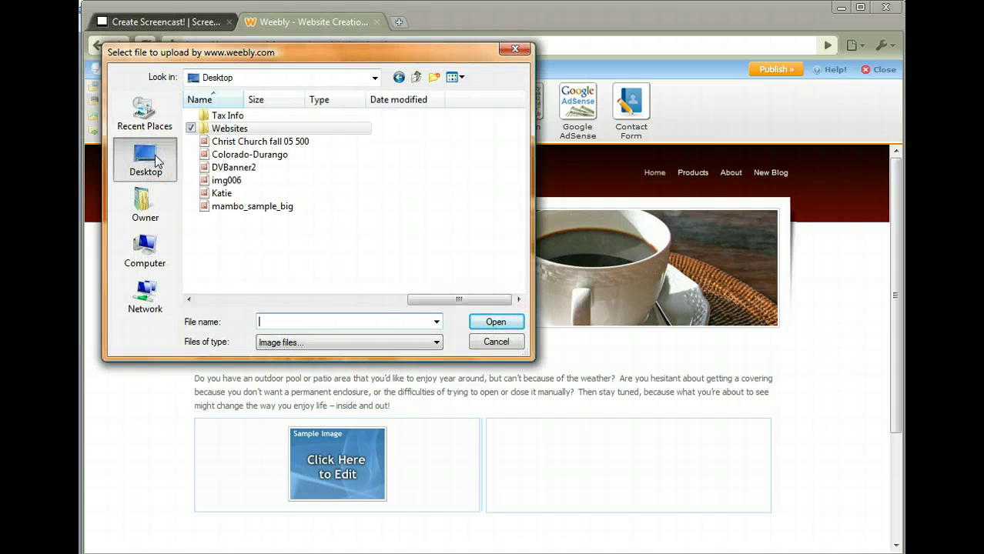
double_click(221, 194)
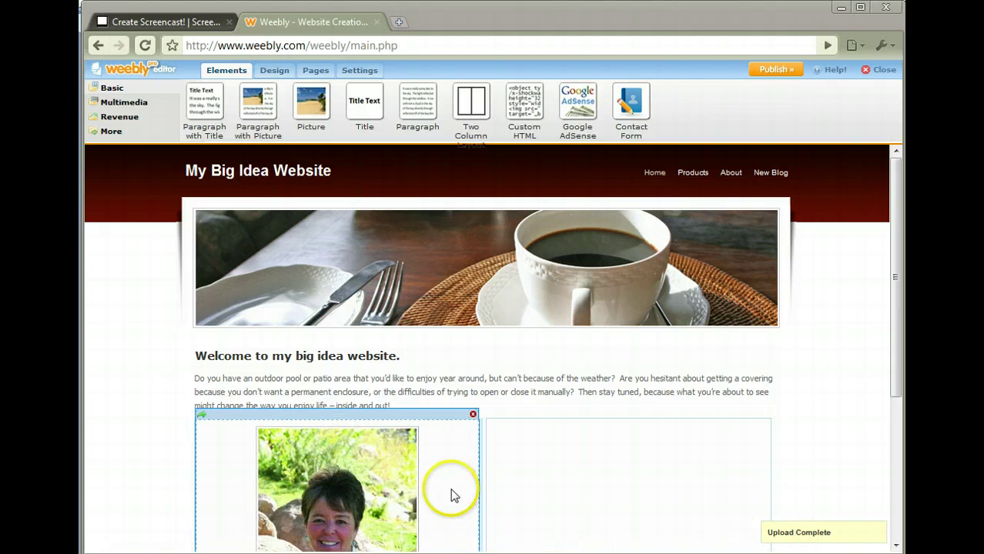
Add a paragraph element in the right column, beside the portrait photo
left_click_drag(895, 402, 894, 477)
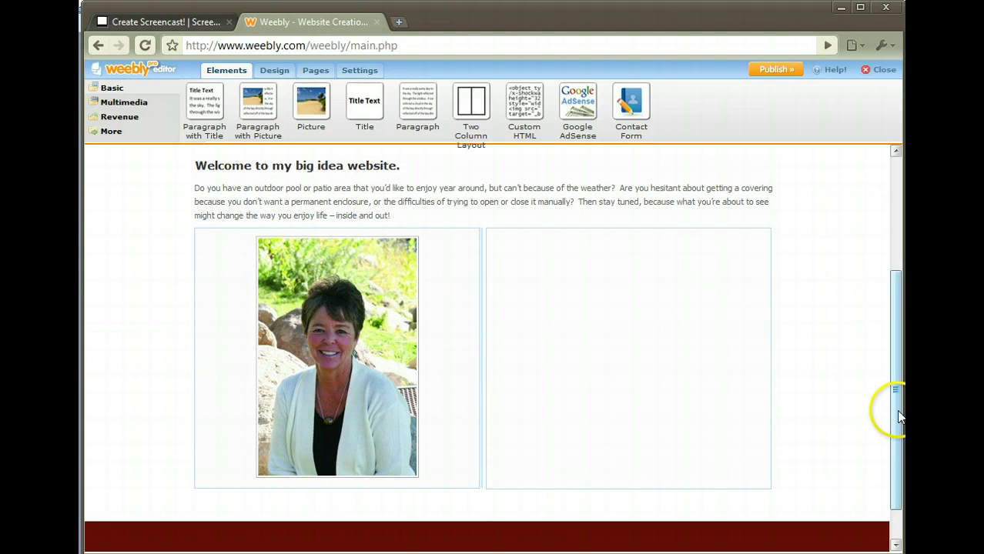
left_click_drag(899, 416, 897, 400)
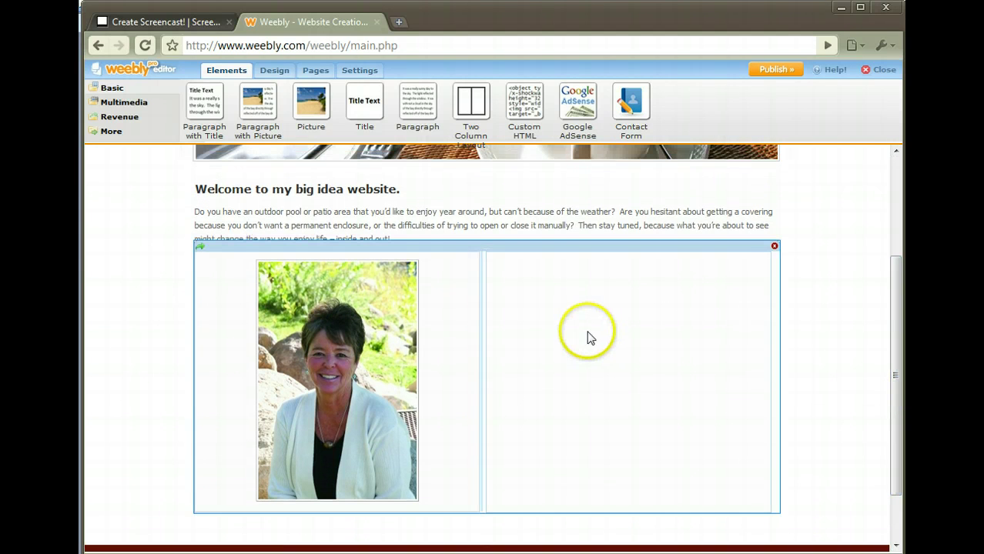
left_click_drag(420, 101, 608, 356)
left_click(608, 357)
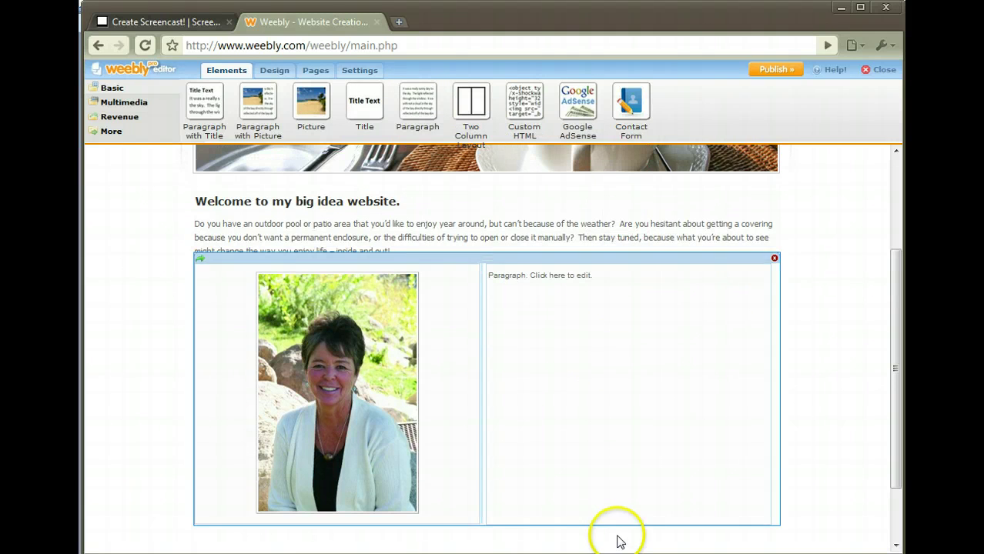
Switch to Word, copy the script's second paragraph beginning "Covers In Play designs and manufactures", and return to the Weebly editor
key("alt+Tab")
left_click(489, 287)
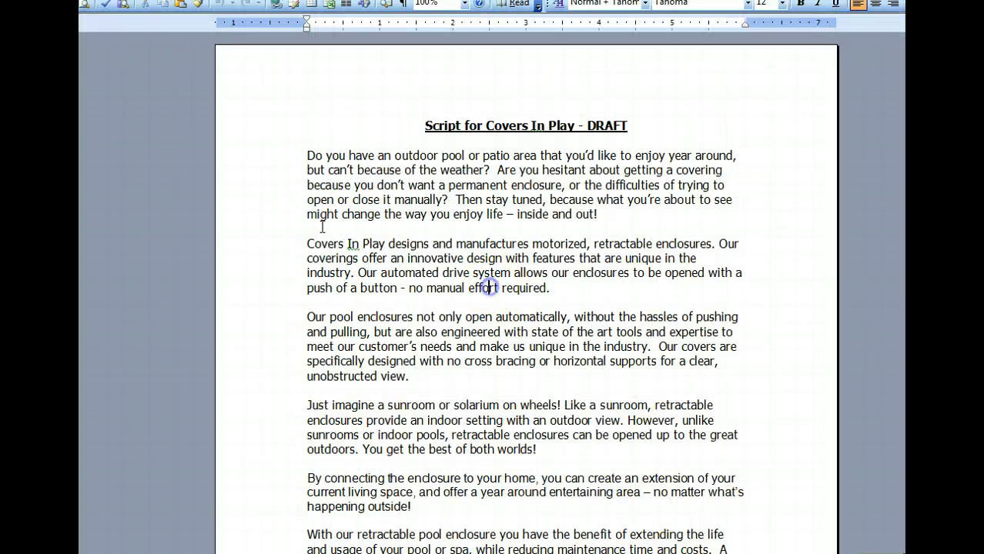
left_click_drag(306, 243, 536, 288)
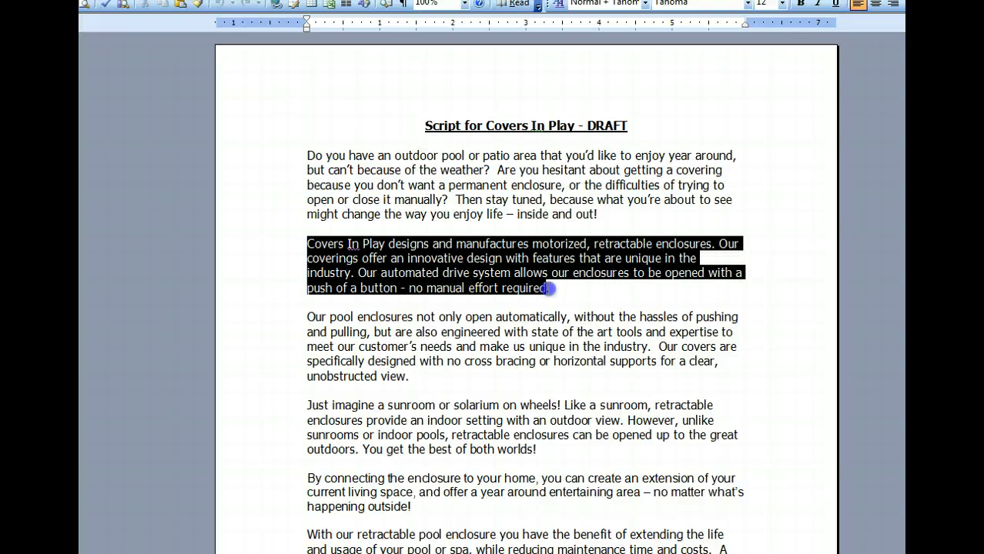
right_click(481, 270)
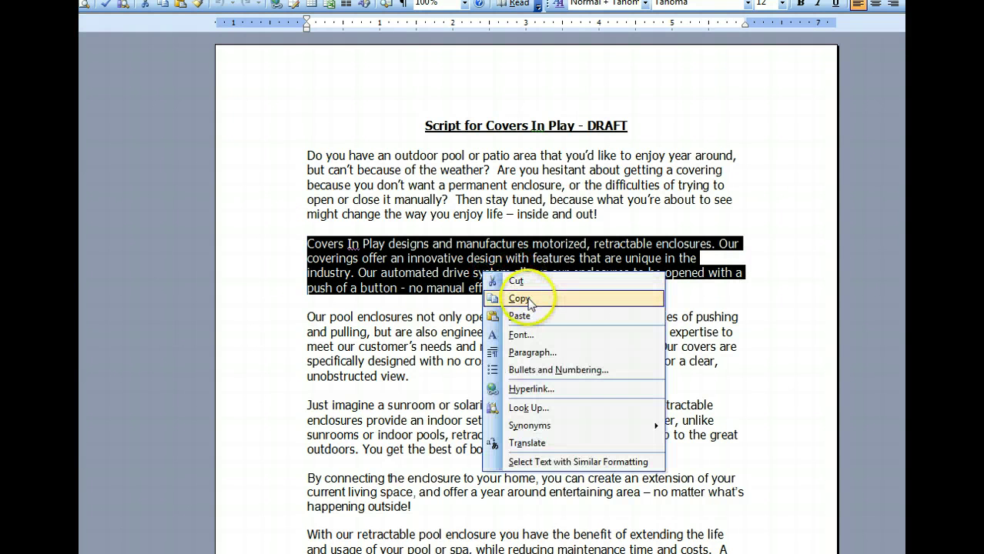
left_click(528, 296)
key("alt+Tab")
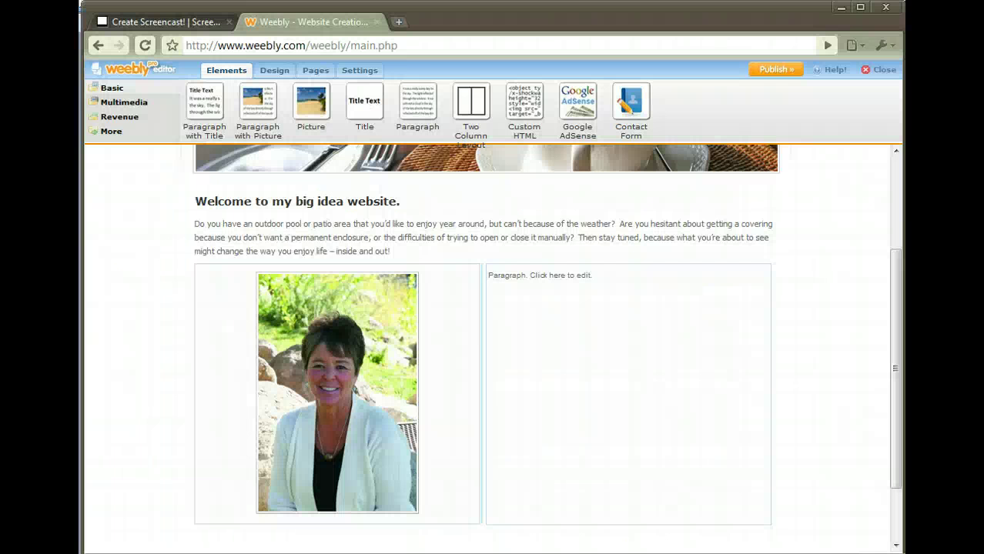
Replace the right column's placeholder text with the copied second paragraph of the script
left_click(521, 275)
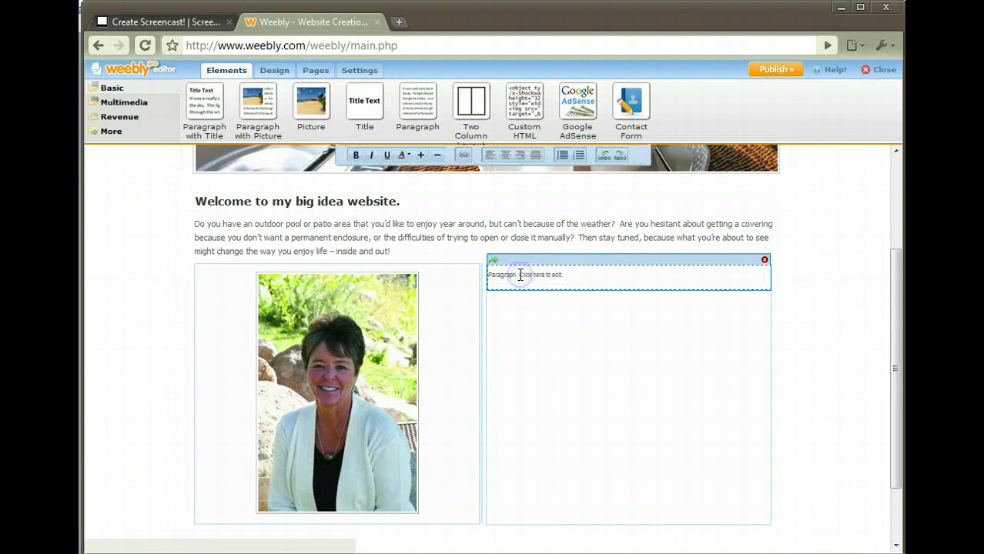
right_click(546, 275)
left_click(599, 358)
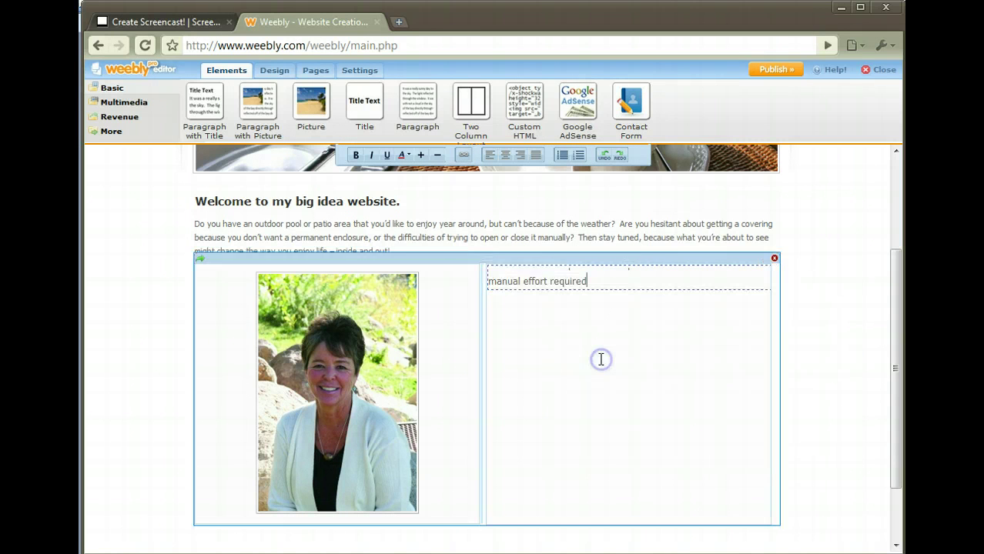
left_click(811, 359)
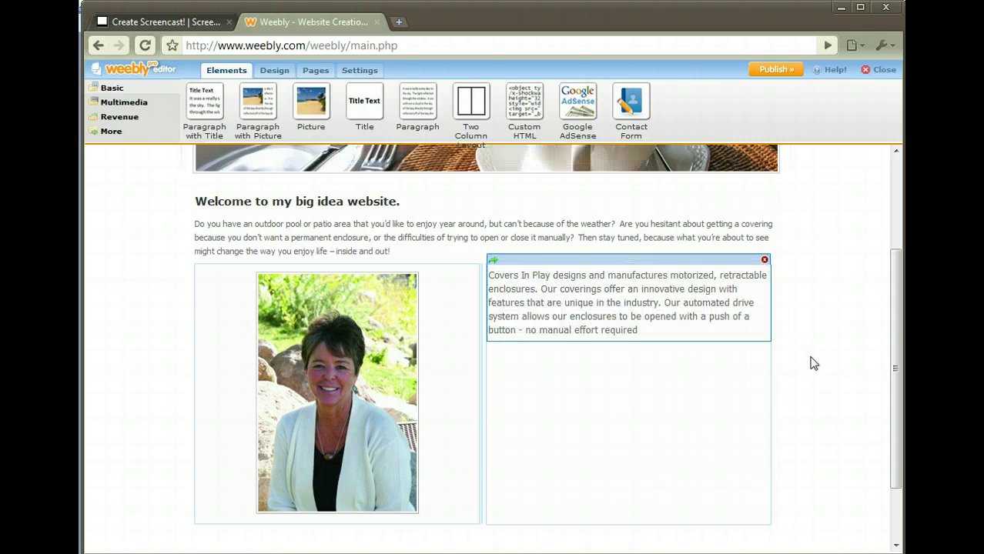
left_click(823, 228)
Open the Products page and add a two-column layout below its banner
left_click_drag(896, 285, 896, 152)
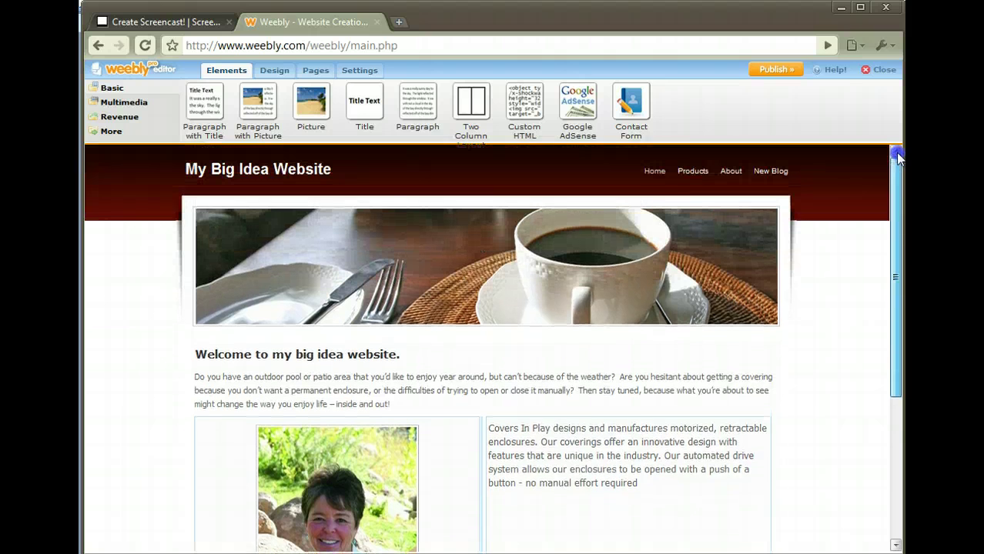
left_click(697, 173)
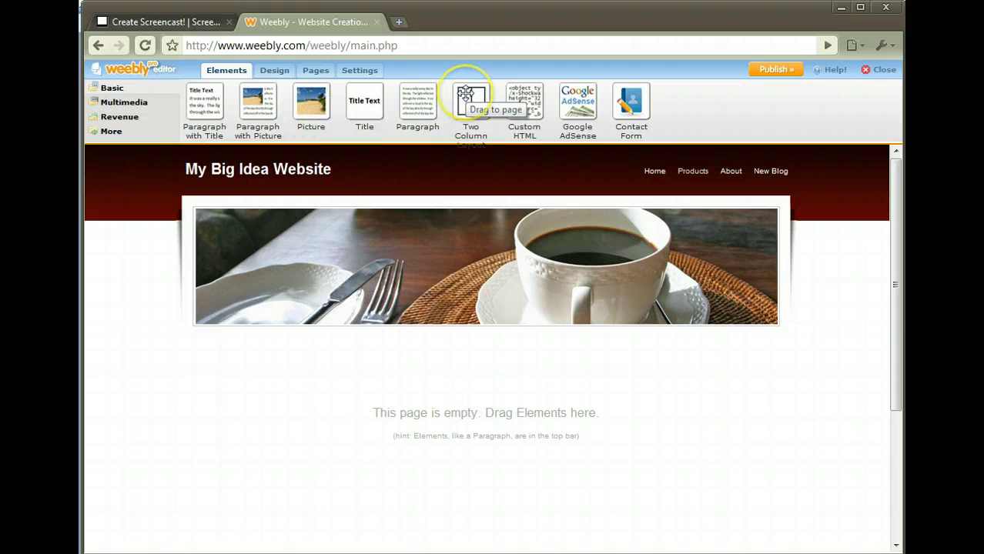
left_click_drag(465, 94, 464, 412)
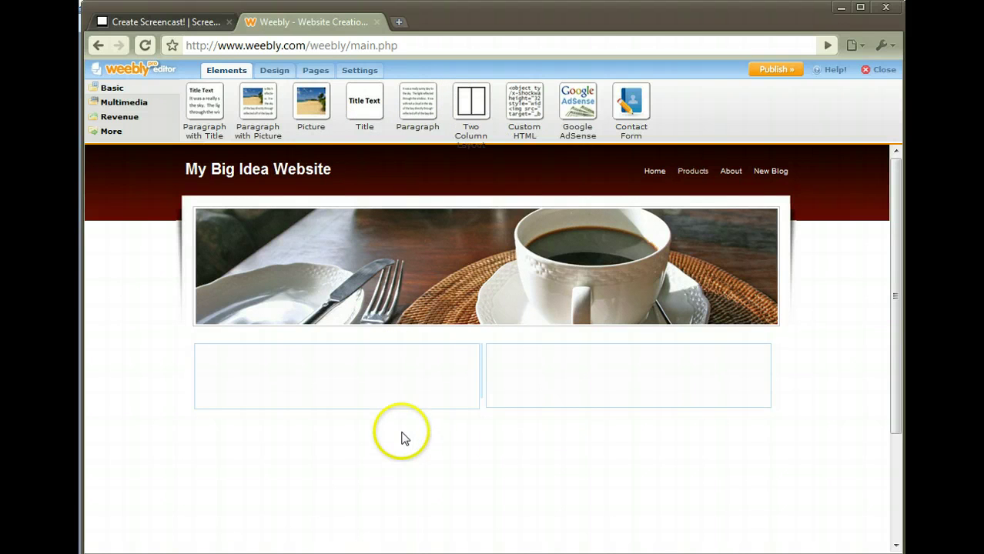
Add a picture element to the Products page's left column and upload the Colorado-Durango image from the Desktop
left_click_drag(309, 99, 346, 387)
left_click(363, 372)
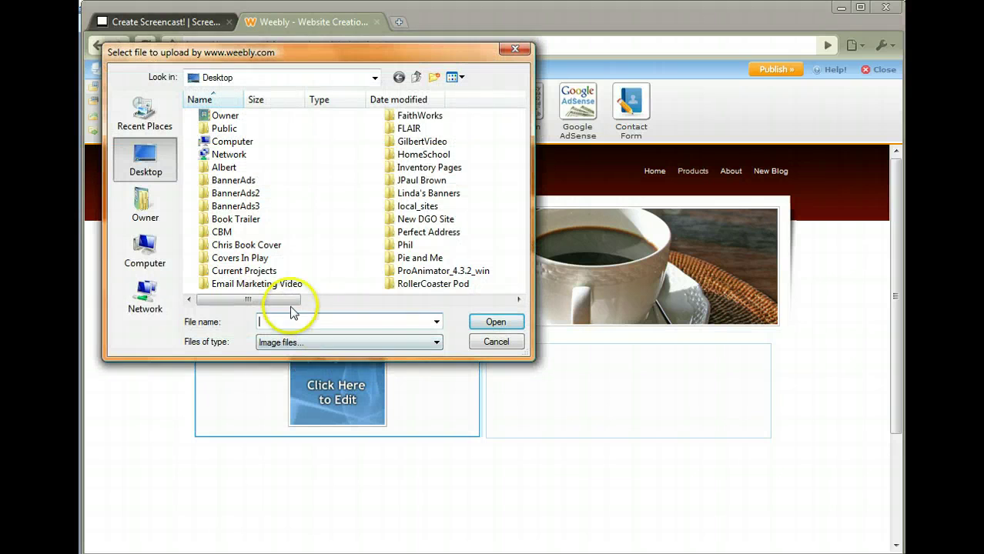
left_click_drag(286, 301, 394, 303)
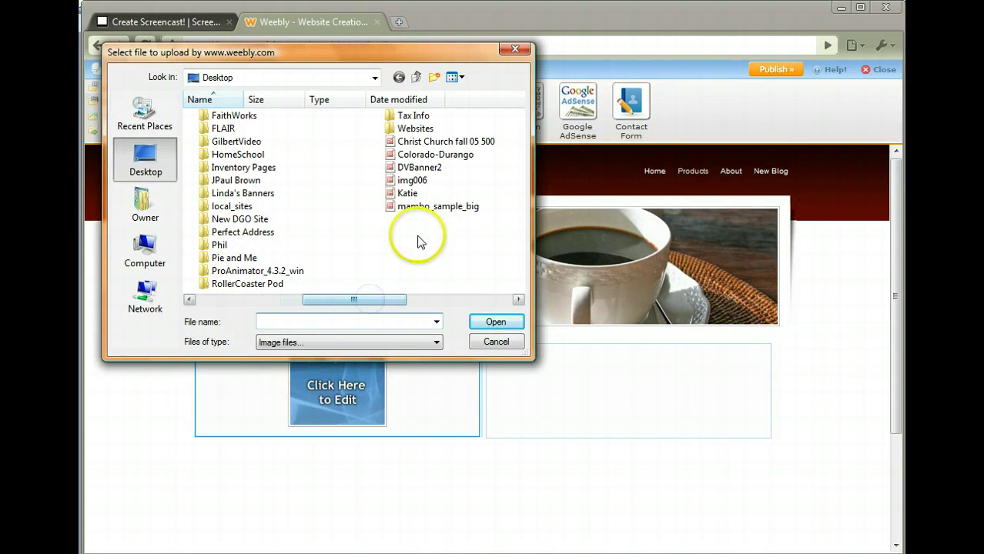
double_click(422, 157)
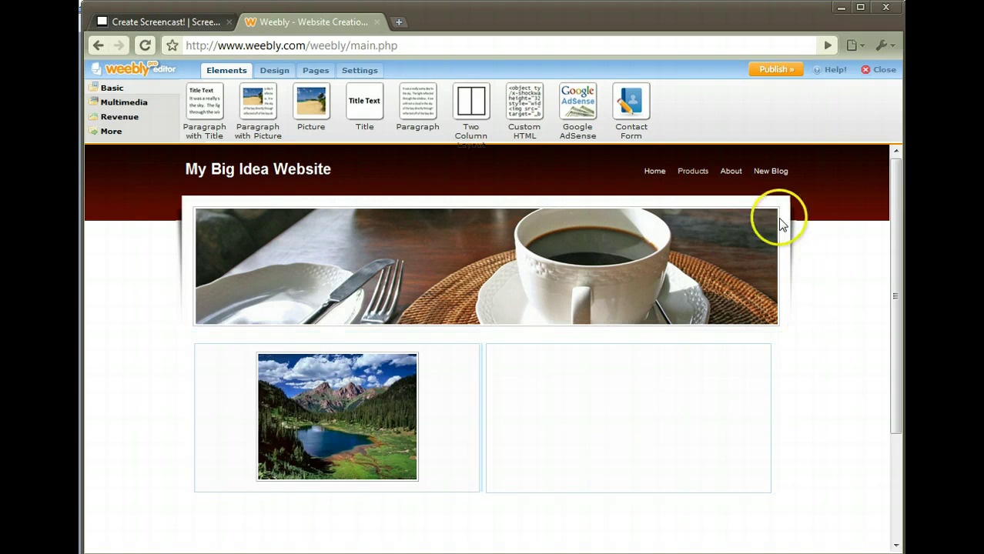
Open the About page and add a Paragraph with Title element below its banner
left_click(731, 173)
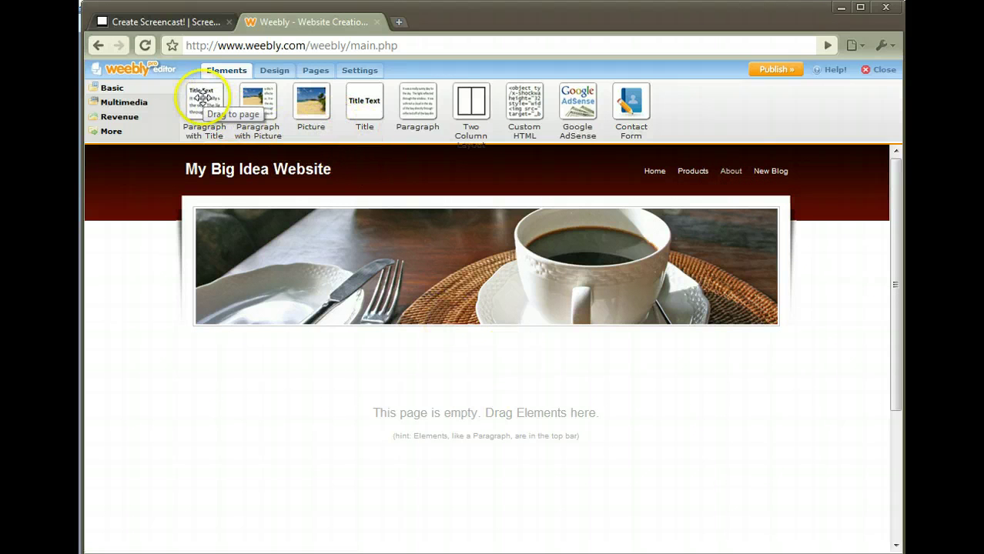
left_click_drag(202, 98, 461, 414)
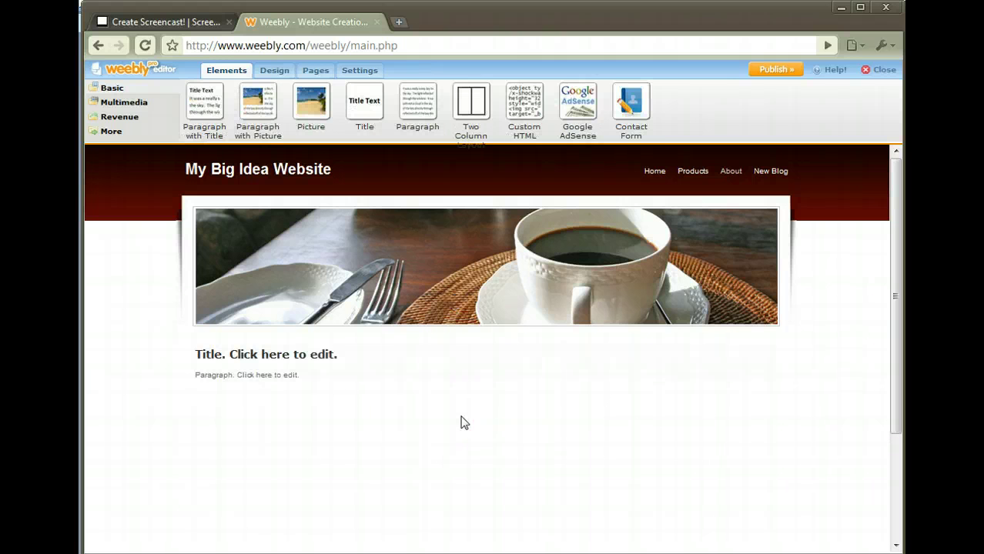
Set the About page title to "All About My Big Idea" and replace its placeholder paragraph with the third paragraph copied from the Word script
left_click(289, 355)
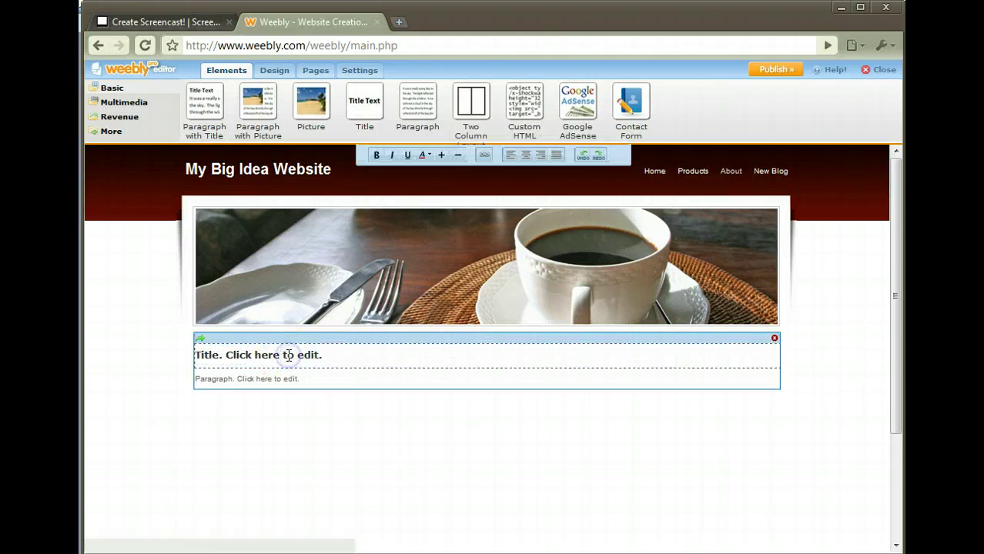
type("All About My Big Idea")
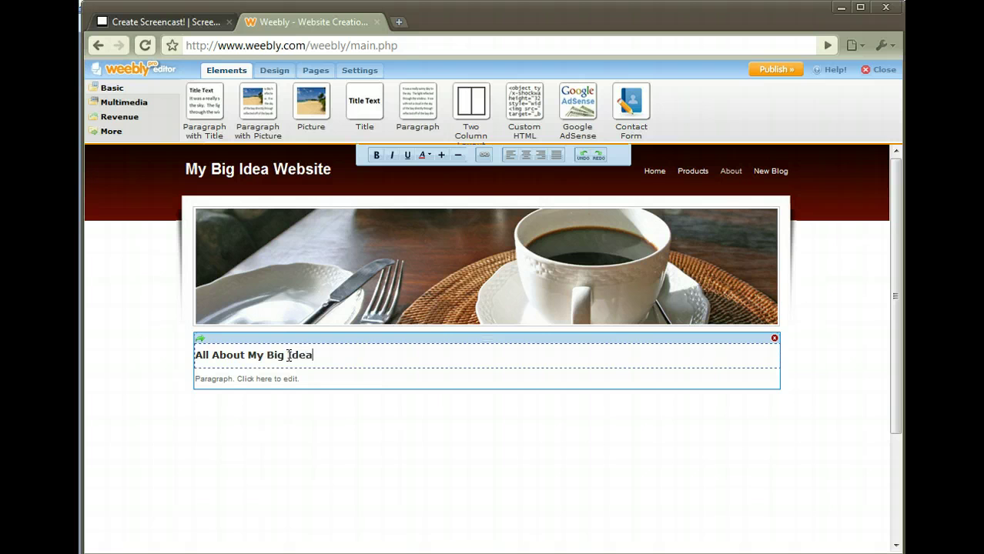
left_click(263, 376)
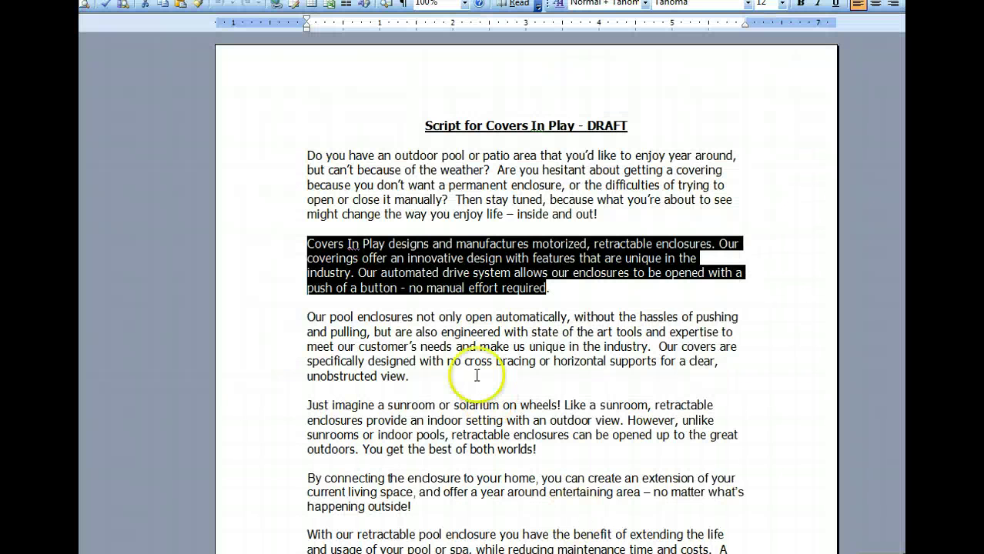
left_click(477, 374)
left_click_drag(308, 318, 412, 376)
right_click(383, 331)
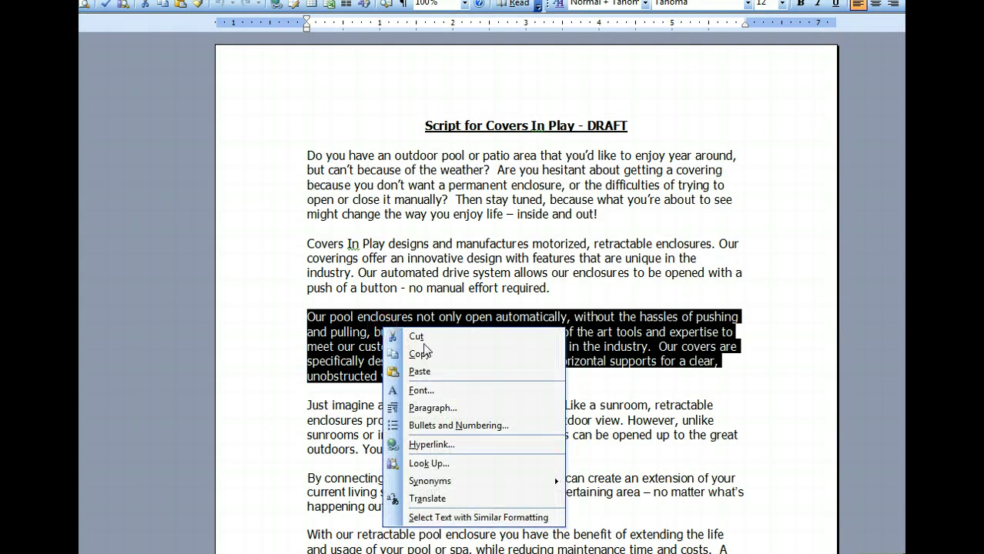
left_click(354, 350)
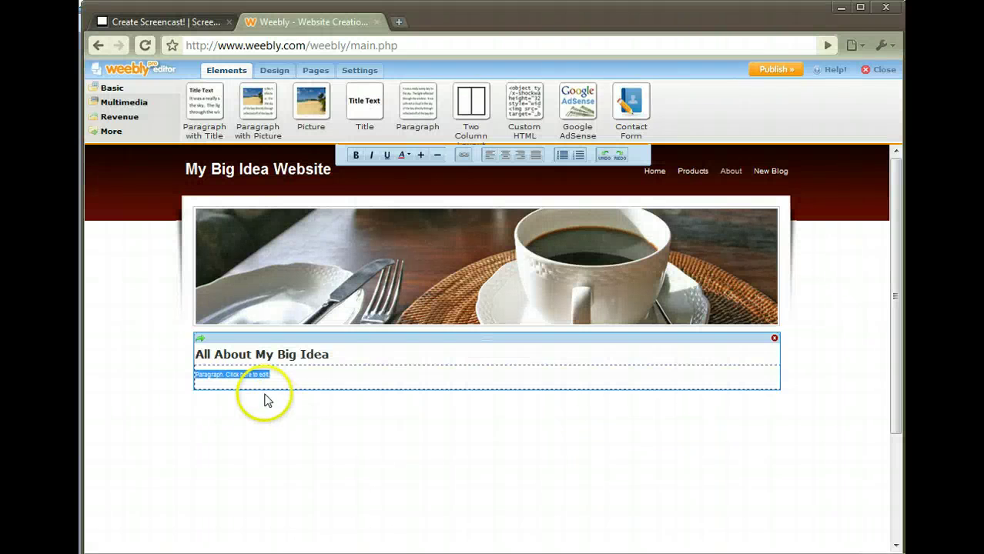
left_click(248, 375)
right_click(248, 375)
left_click(308, 457)
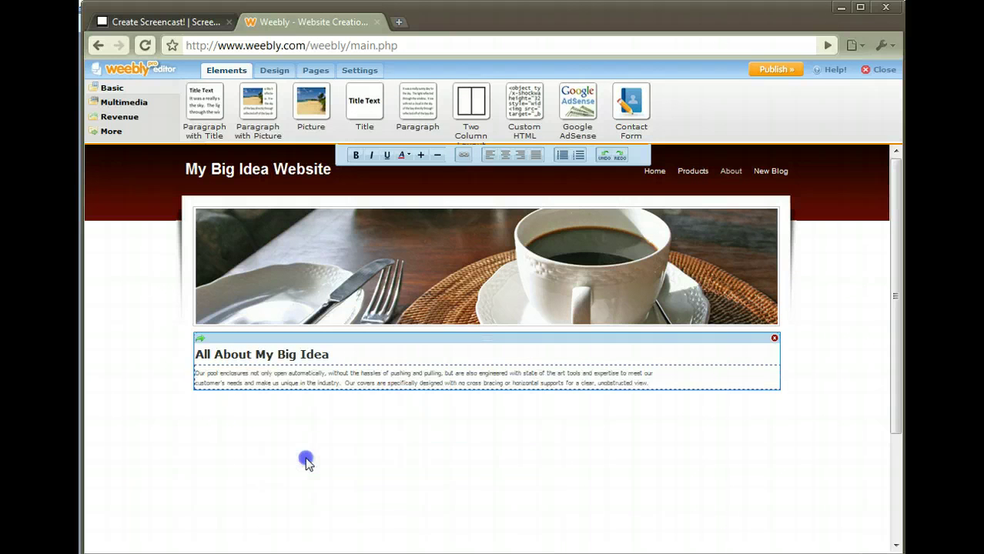
left_click(124, 312)
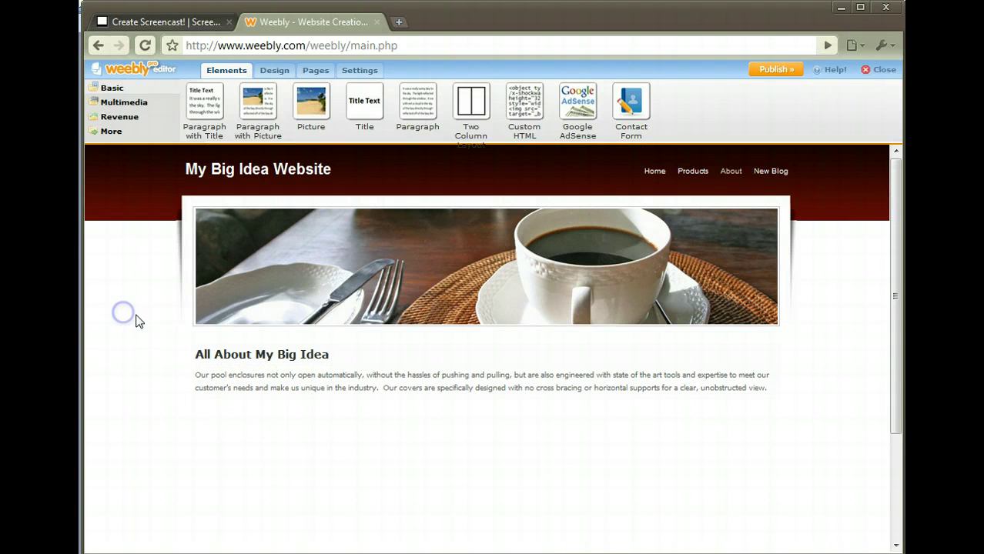
Increase the text size of the About page paragraph by one level
left_click(197, 375)
left_click_drag(198, 375, 706, 387)
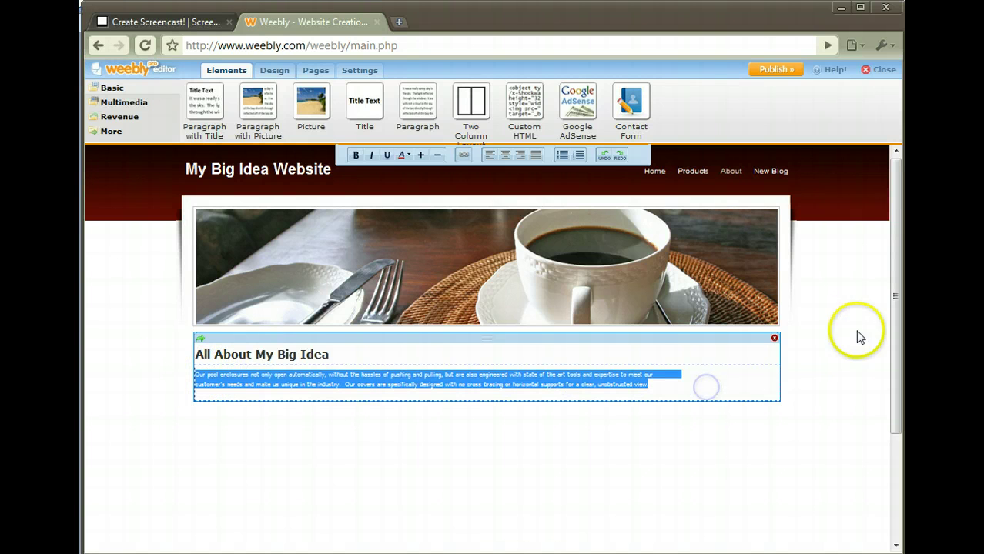
left_click(420, 156)
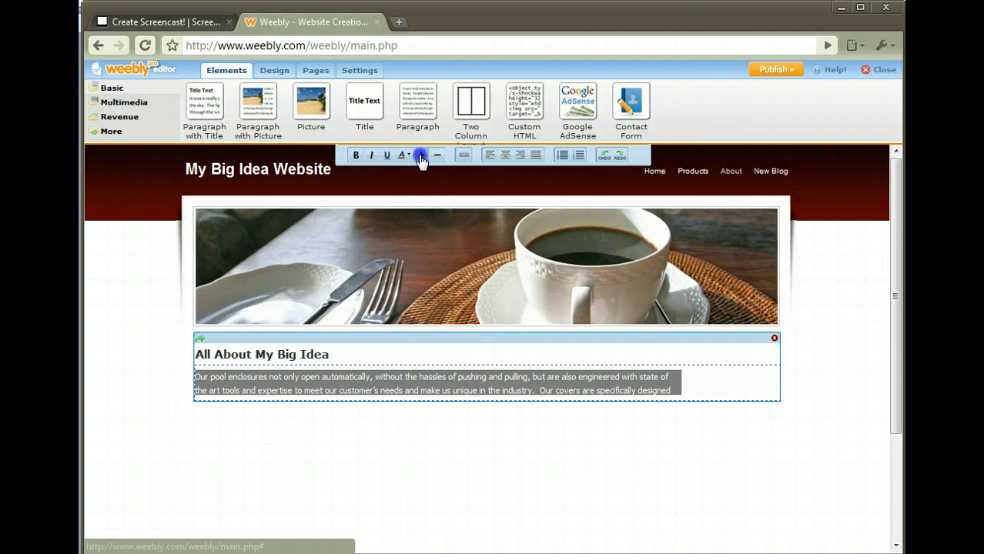
left_click(813, 430)
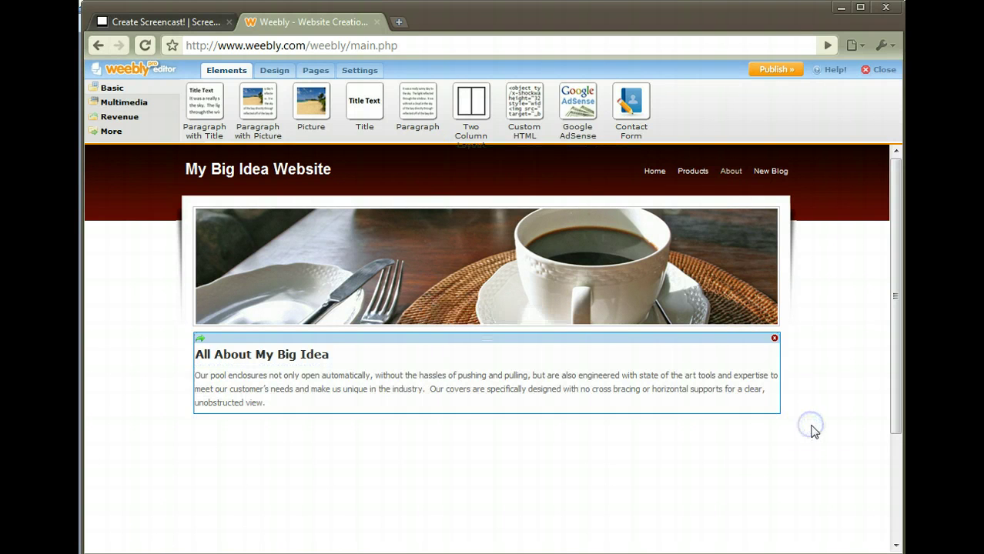
Select all of the About paragraph's text and try out larger and smaller text sizes
left_click(450, 375)
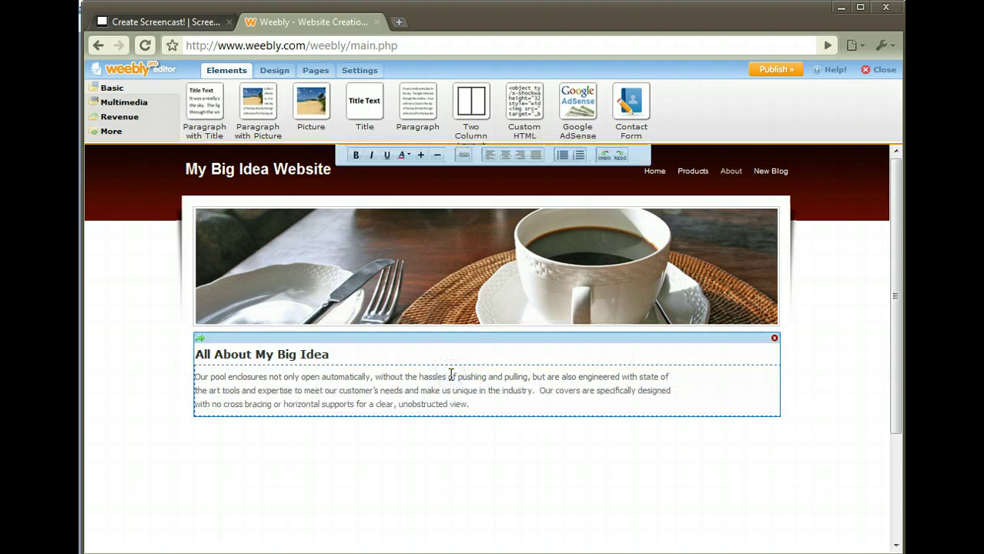
right_click(451, 375)
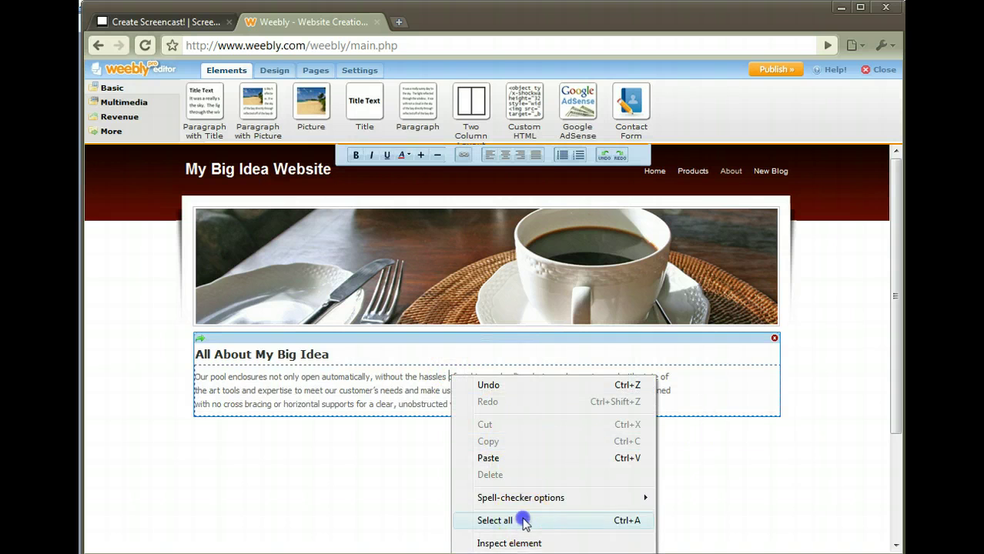
left_click(495, 520)
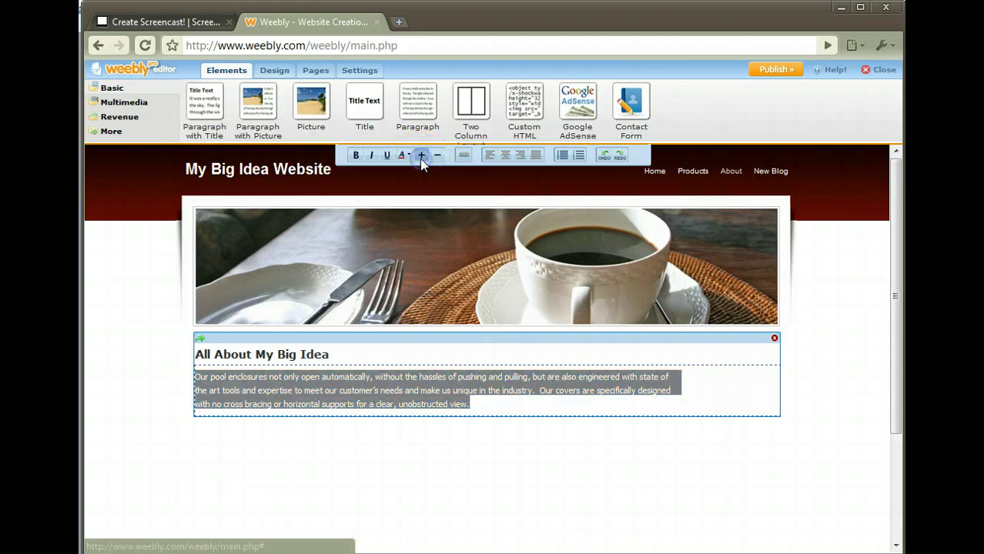
left_click(421, 157)
left_click(437, 157)
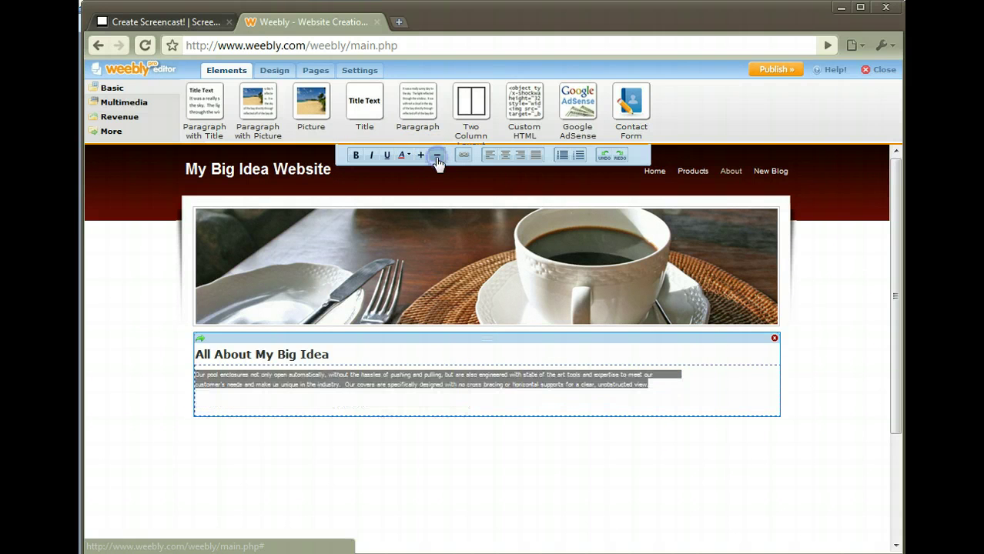
left_click(421, 156)
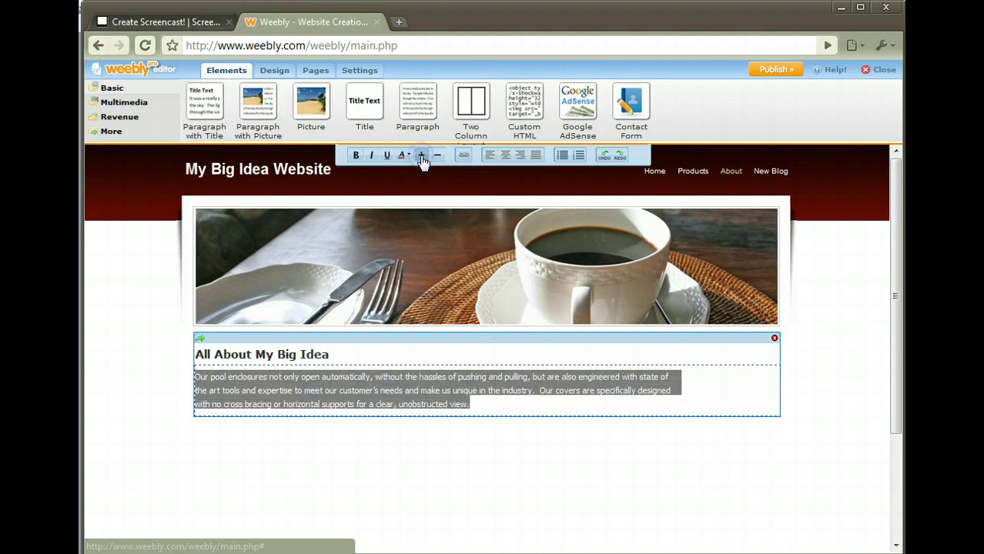
left_click(838, 375)
Open the New Blog page in the editor and publish the website
left_click(834, 238)
left_click(776, 172)
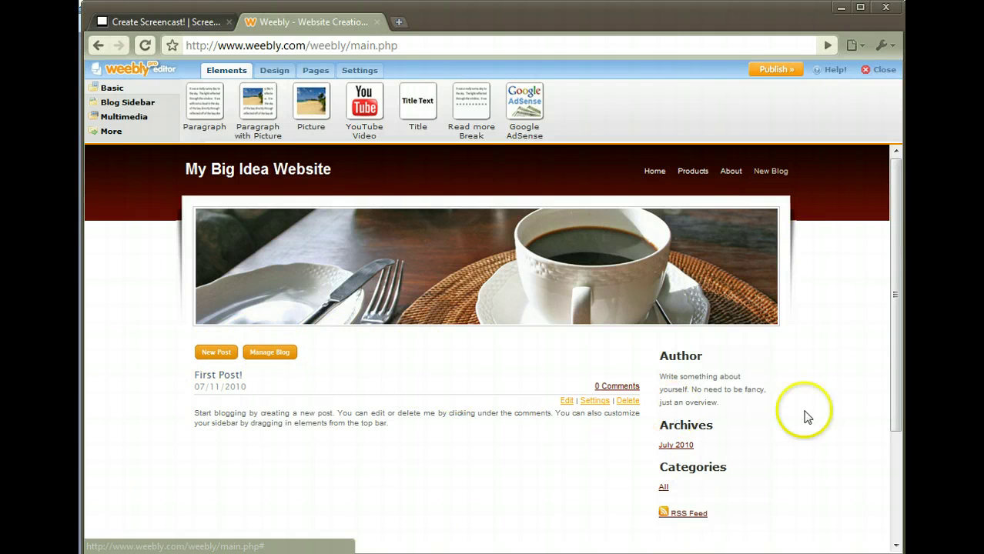
left_click(823, 303)
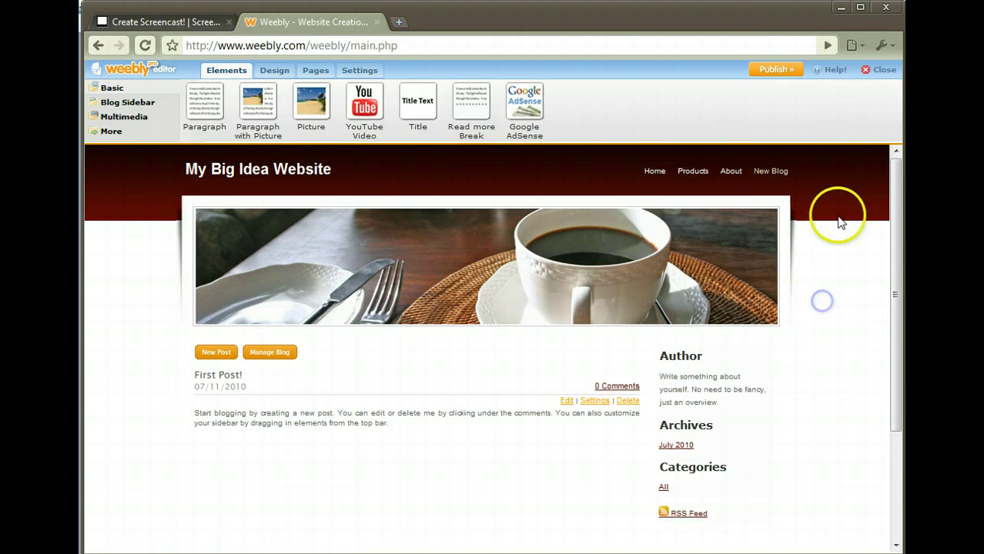
left_click(773, 73)
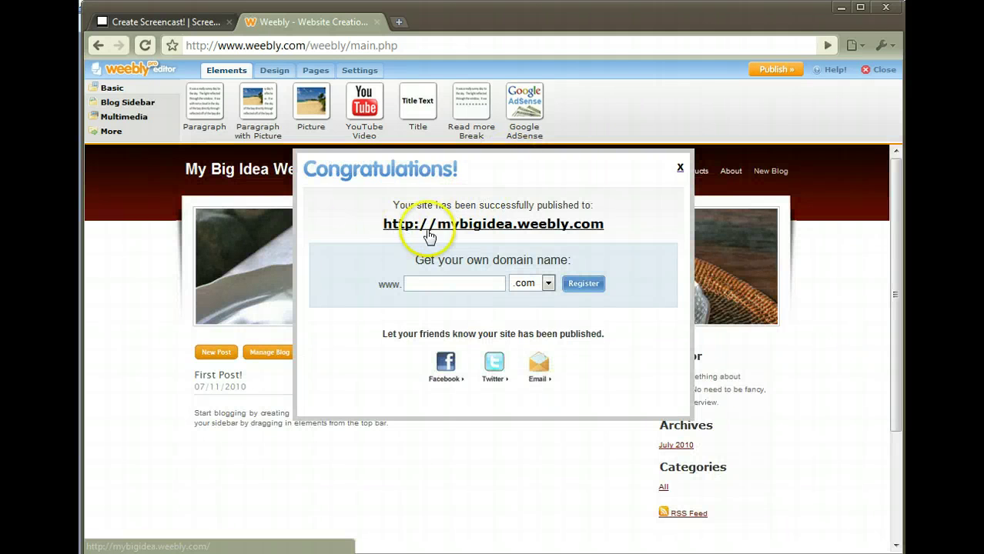
Open the published site mybigidea.weebly.com and review its Home, Products, About and New Blog pages
left_click(484, 227)
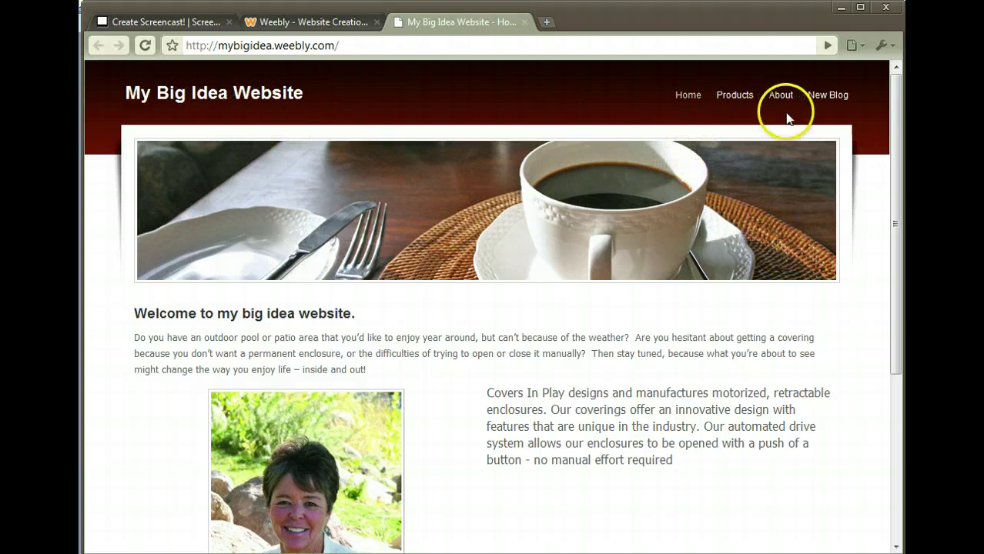
left_click(736, 96)
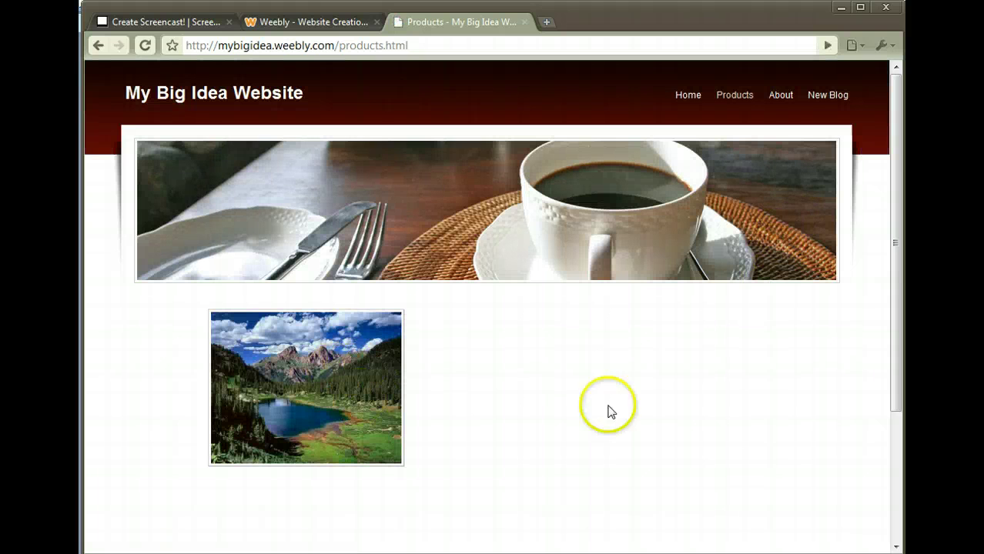
scroll(665, 412, "down", 3)
scroll(667, 416, "up", 3)
left_click(783, 95)
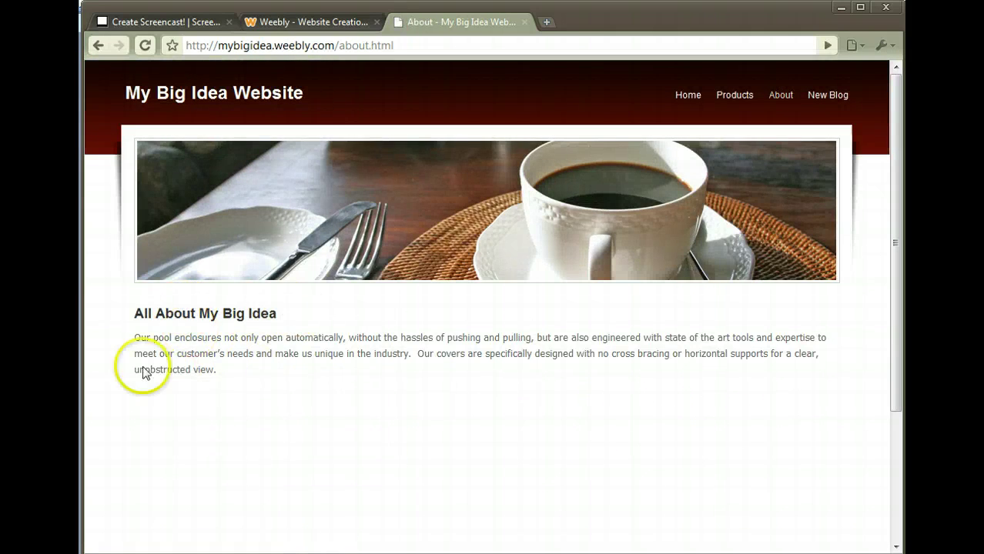
left_click(837, 104)
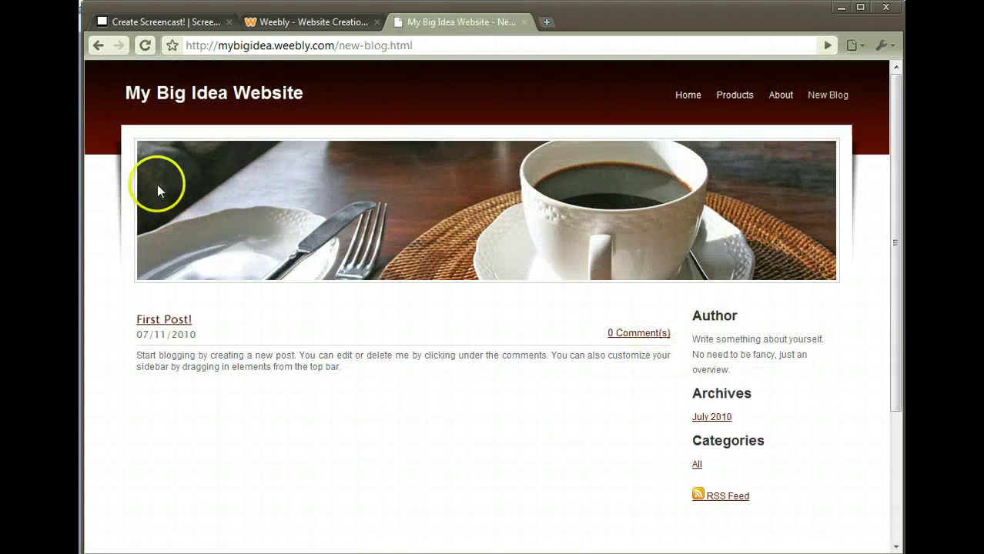
left_click(688, 94)
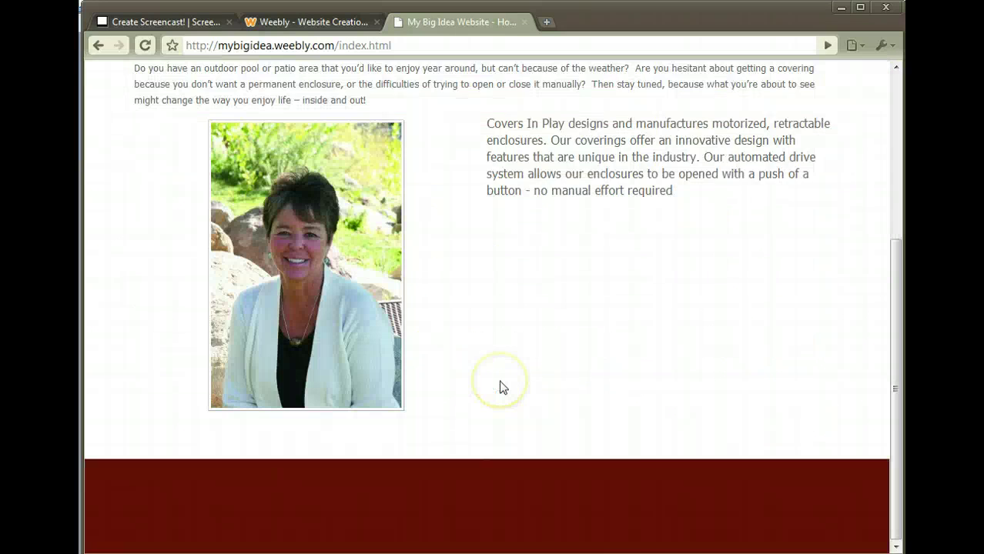
scroll(499, 381, "down", 3)
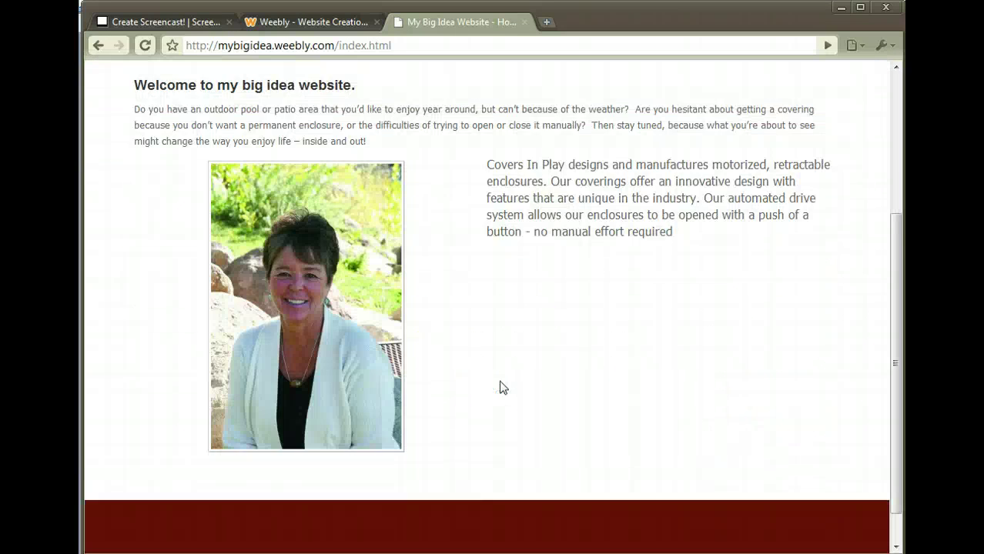
scroll(499, 381, "up", 3)
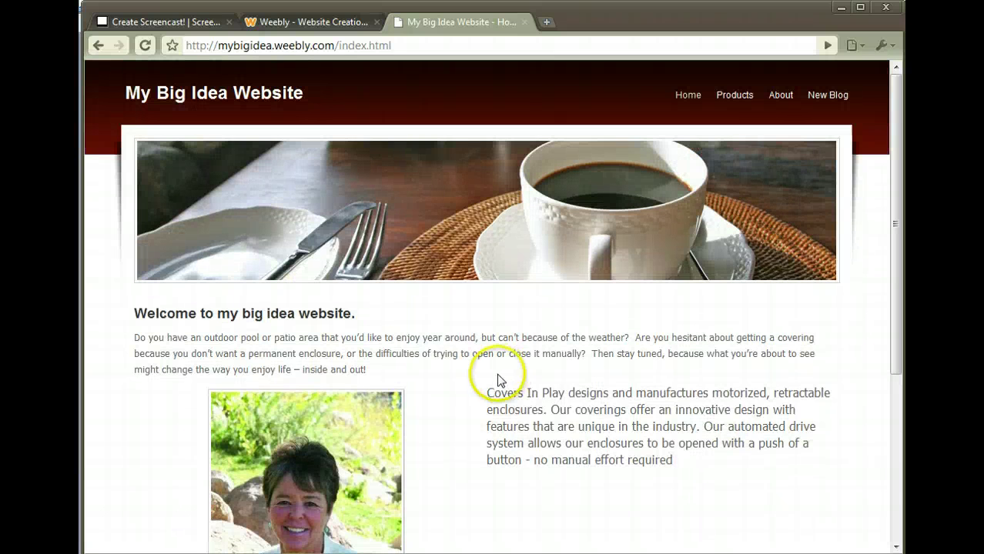
Close the published site and dismiss the publishing confirmation in the editor
left_click(524, 22)
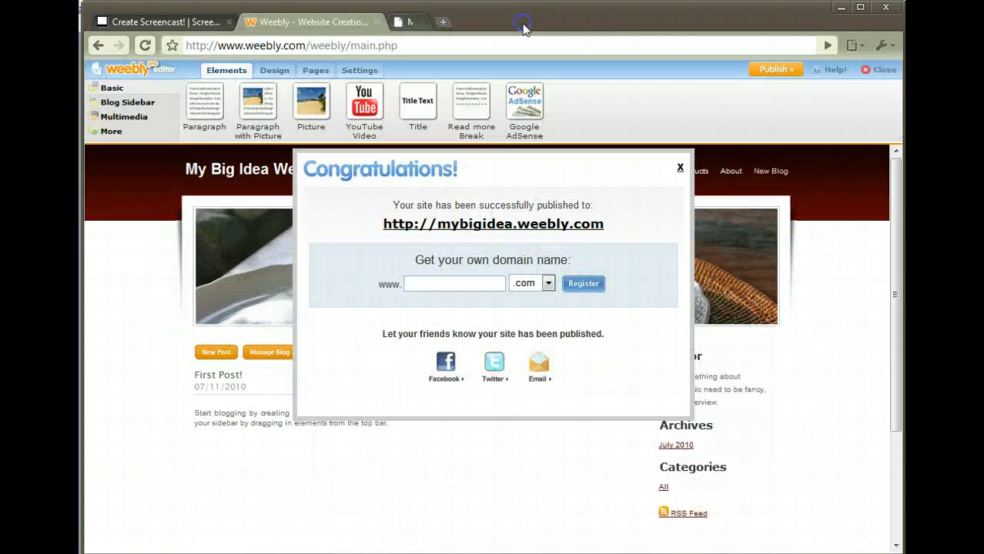
left_click(680, 170)
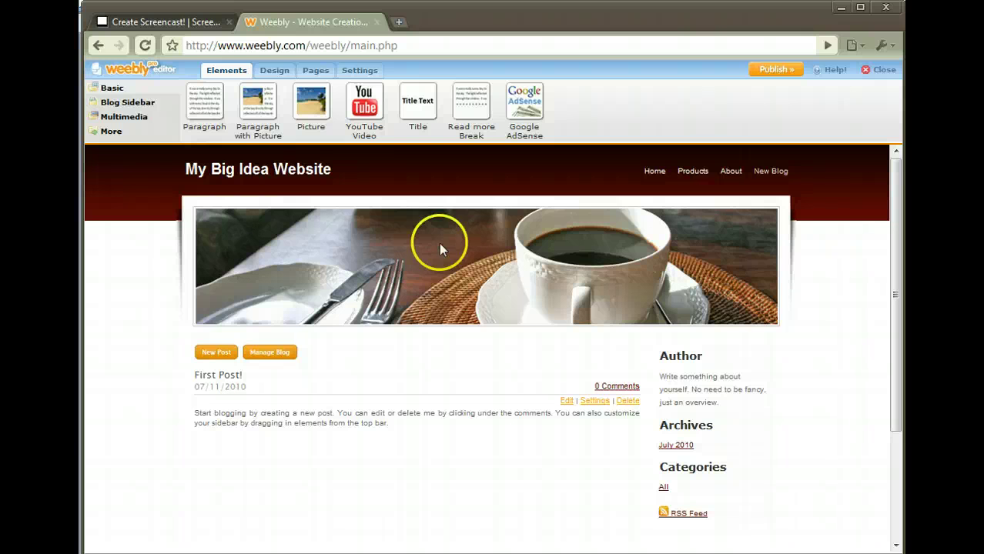
left_click(276, 70)
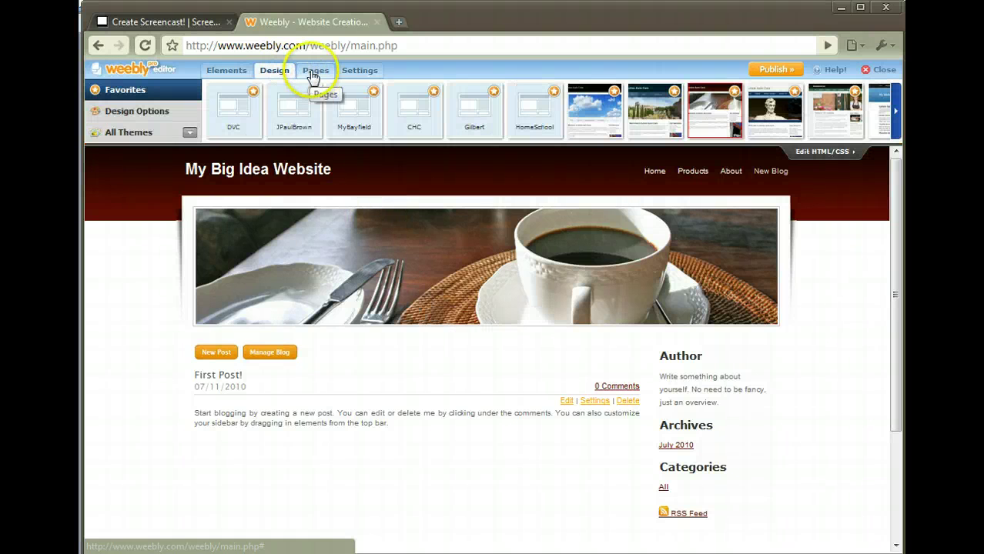
left_click(312, 71)
left_click(351, 70)
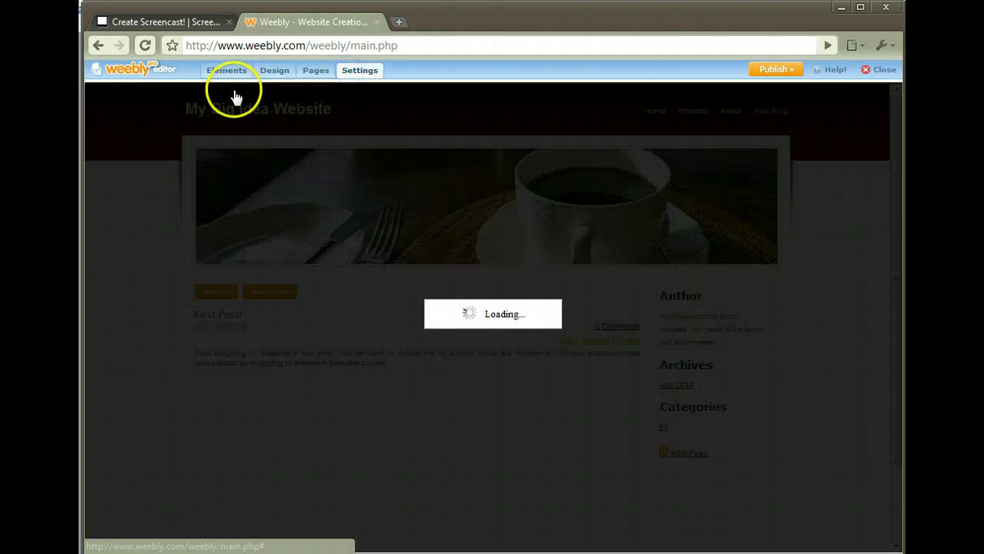
left_click(228, 70)
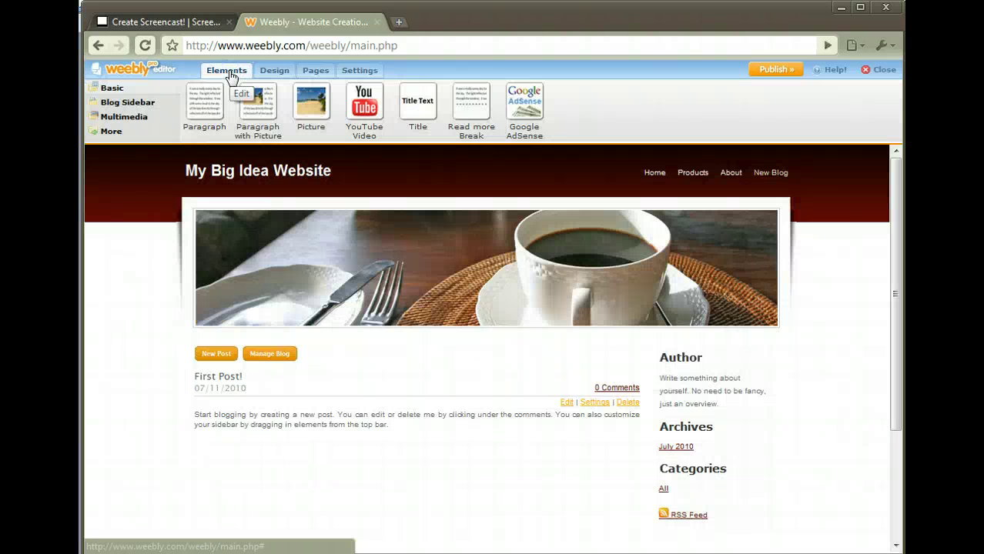
left_click(137, 279)
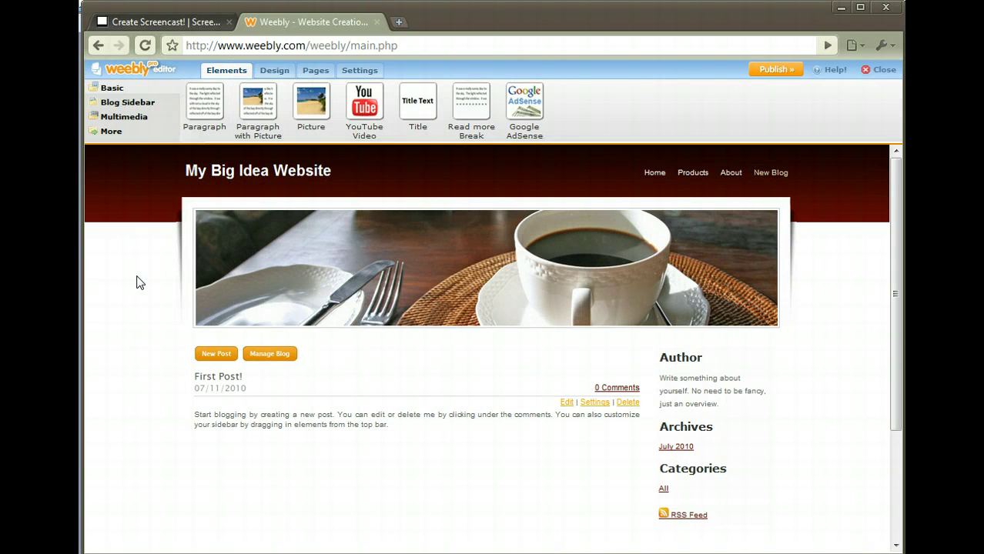